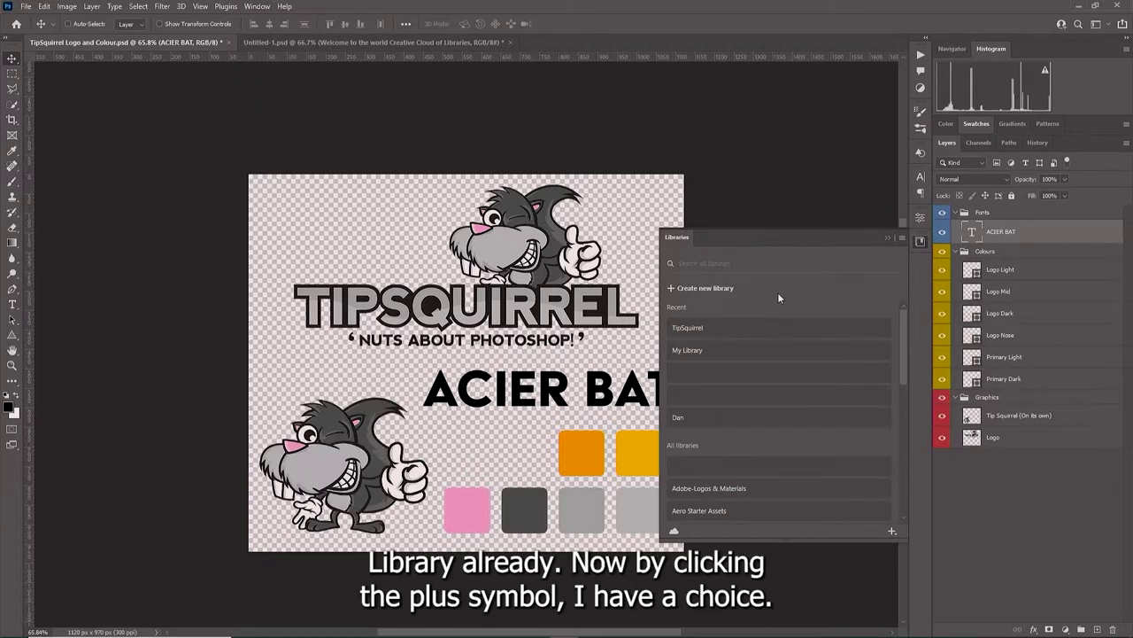
Step: Start a new Creative Cloud library named TIPPY from the Libraries panel
left_click(893, 531)
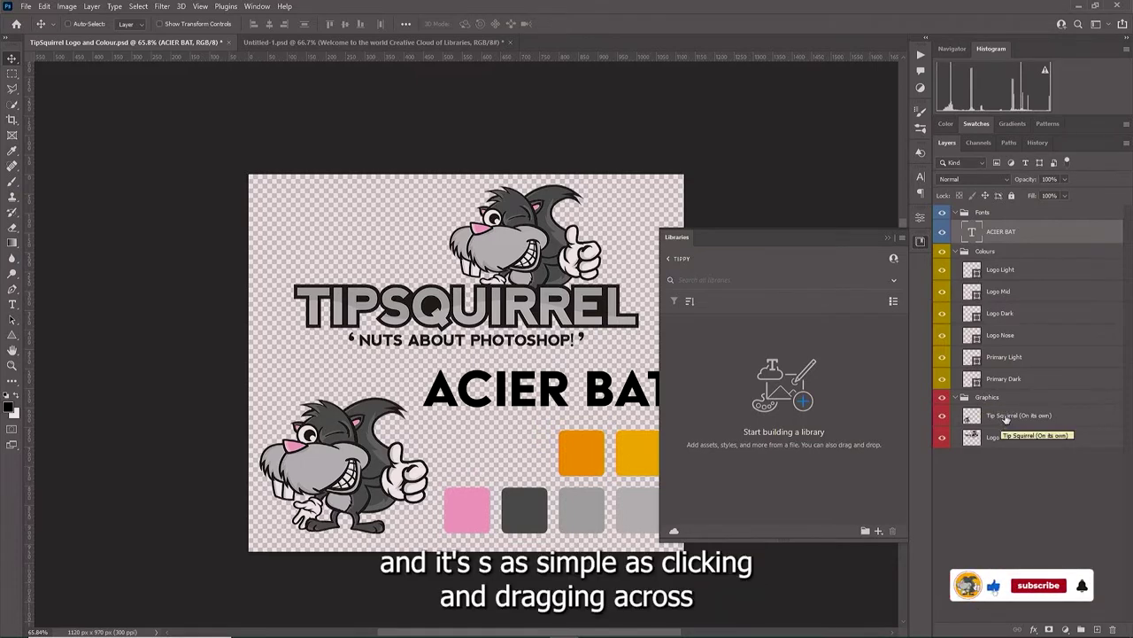
Step: Drag the Tip Squirrel (On its own) and Logo layers into the TIPPY library as graphics
left_click_drag(1006, 420, 788, 401)
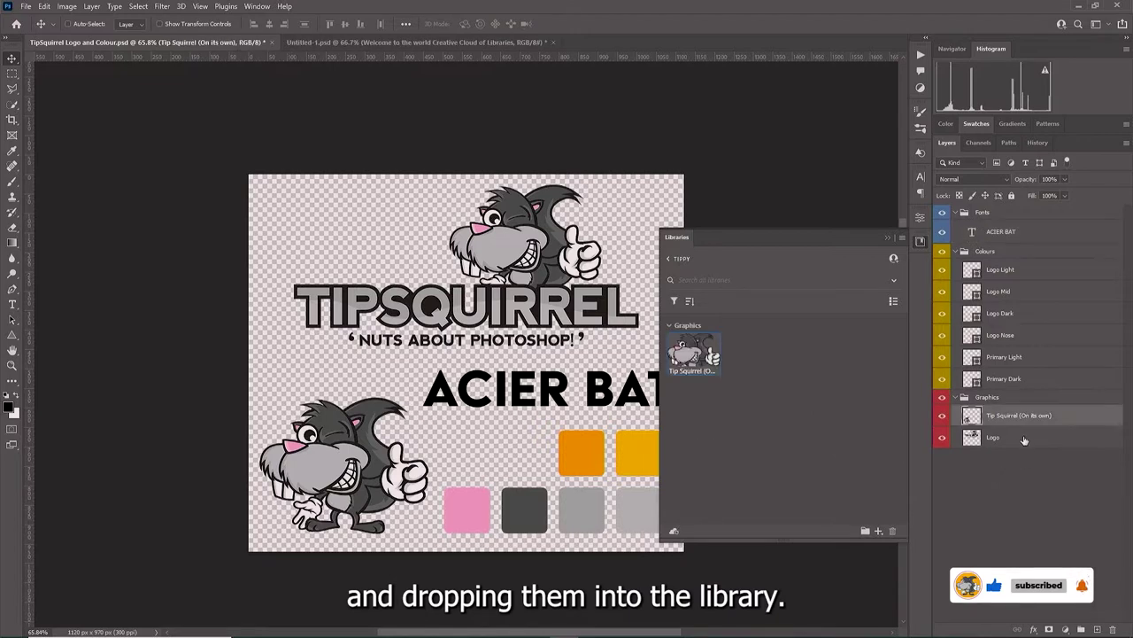
left_click_drag(1023, 440, 817, 441)
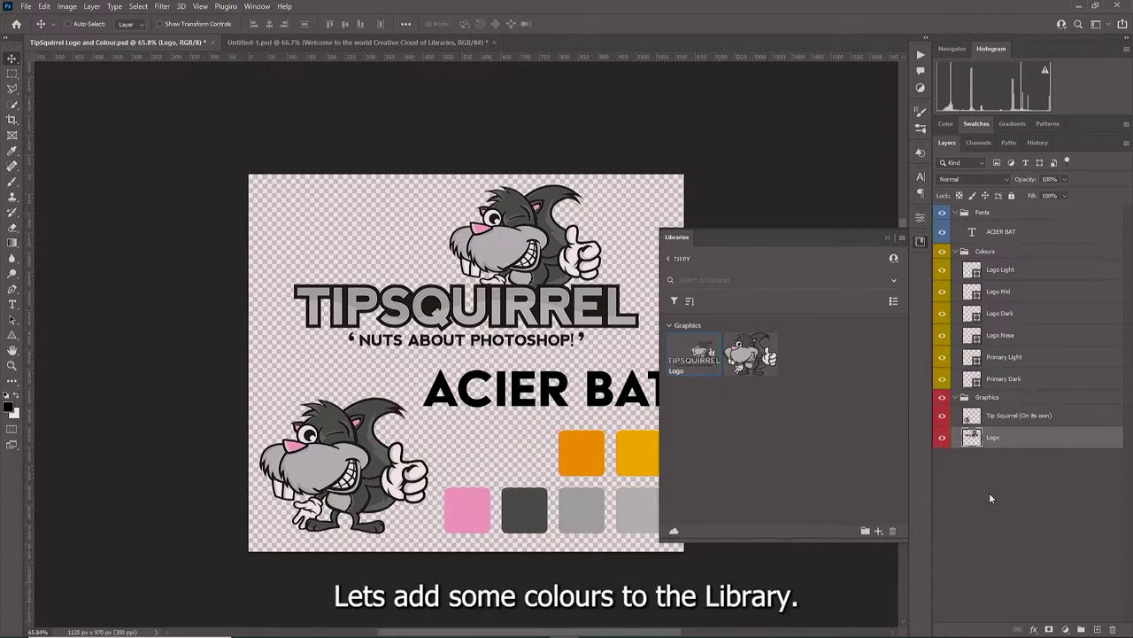
Step: Add fill-colour swatches from the Primary Dark, Primary Light and Logo Nose layers to the library
left_click(1039, 382)
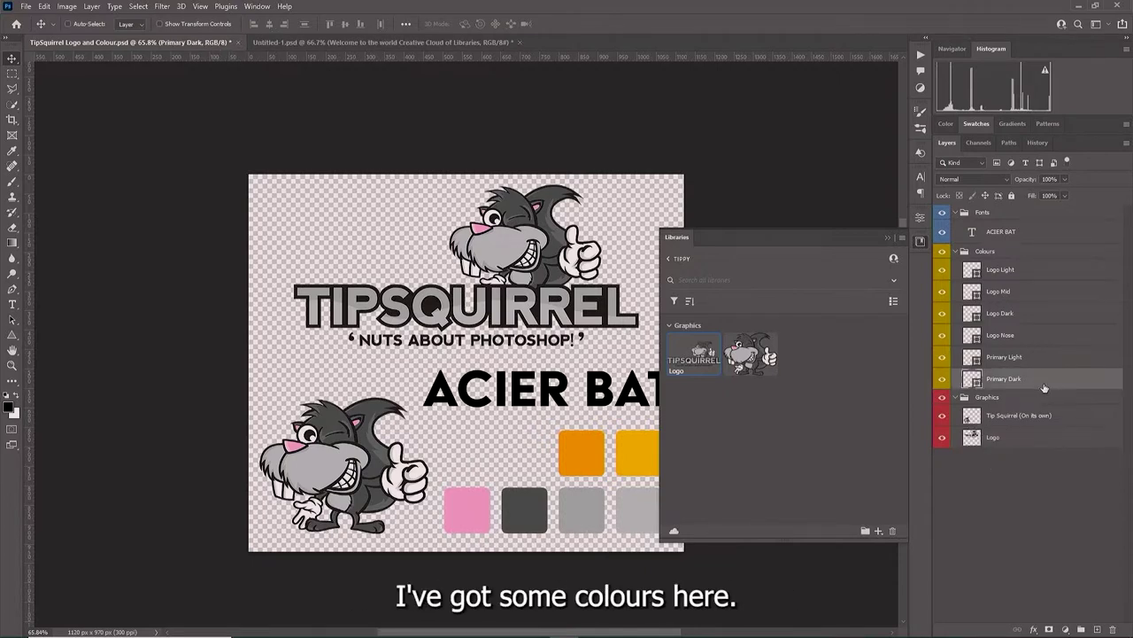
left_click(878, 532)
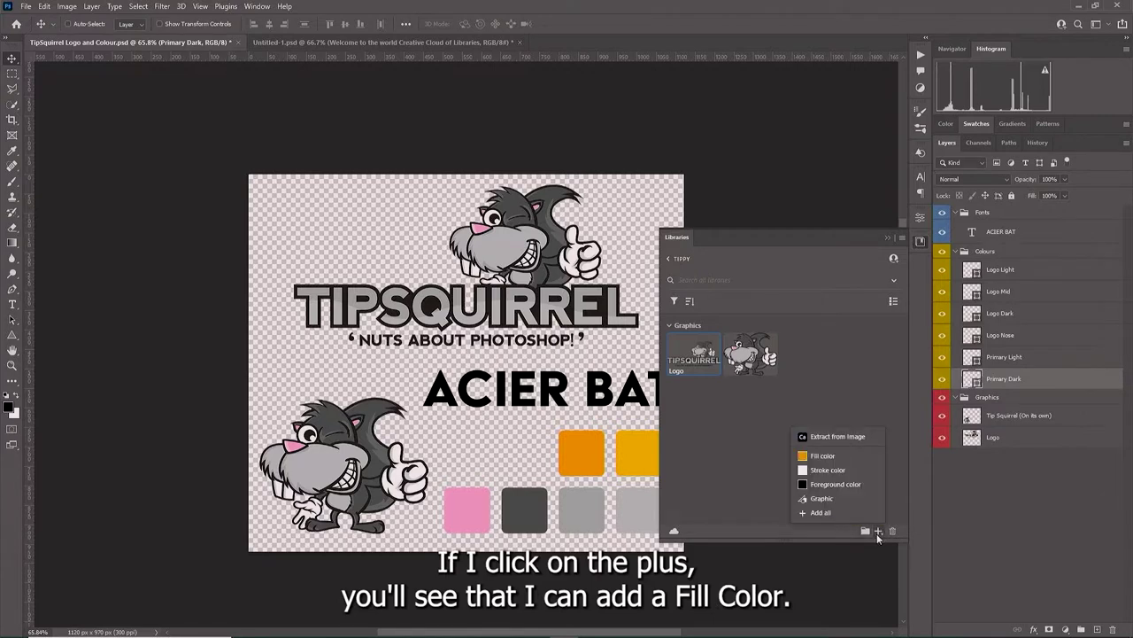
left_click(836, 457)
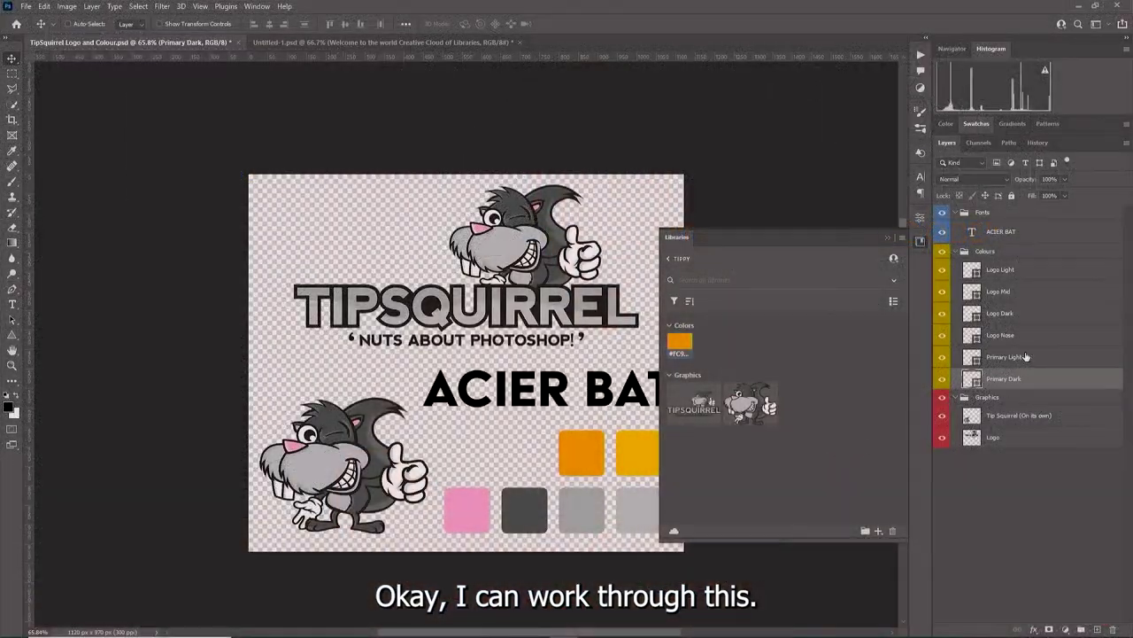
left_click(1022, 356)
left_click(877, 532)
left_click(863, 464)
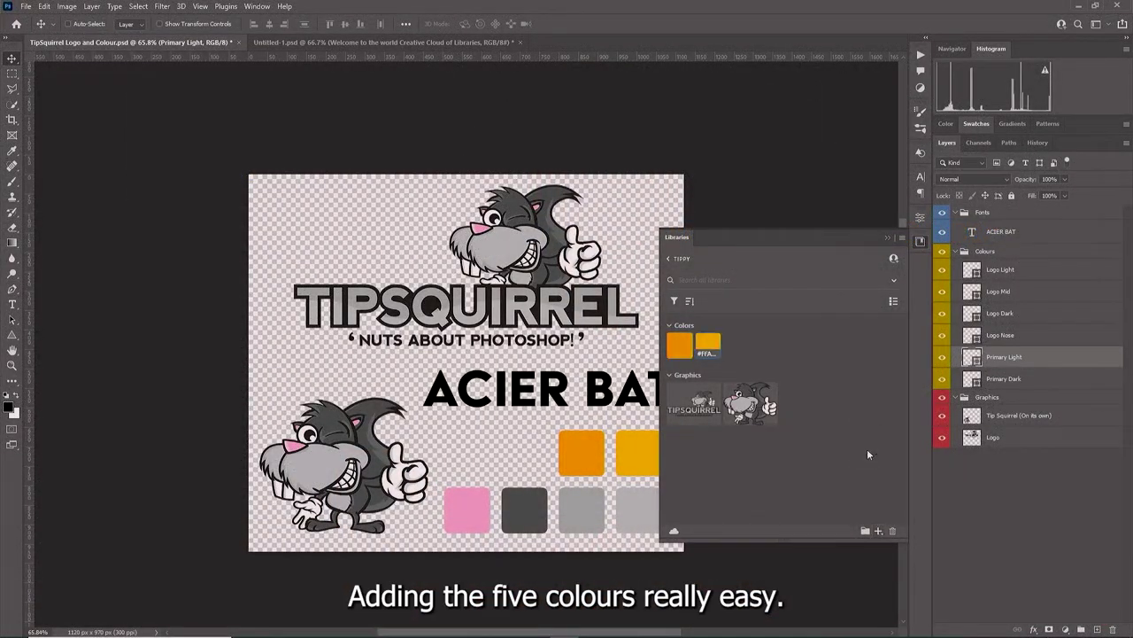
left_click(996, 337)
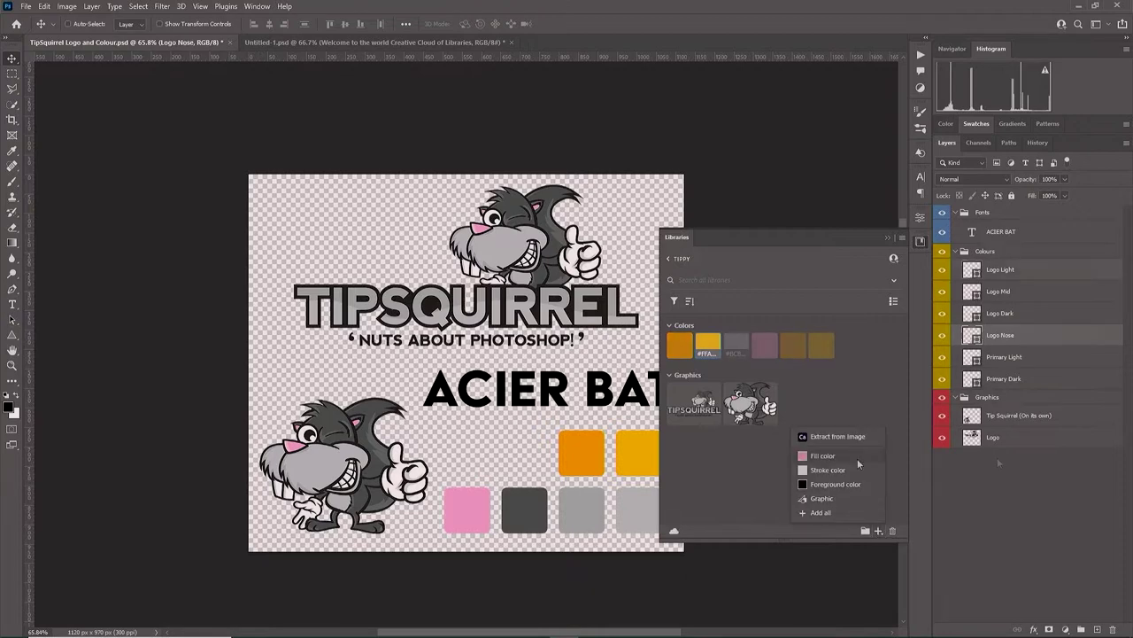
left_click(864, 464)
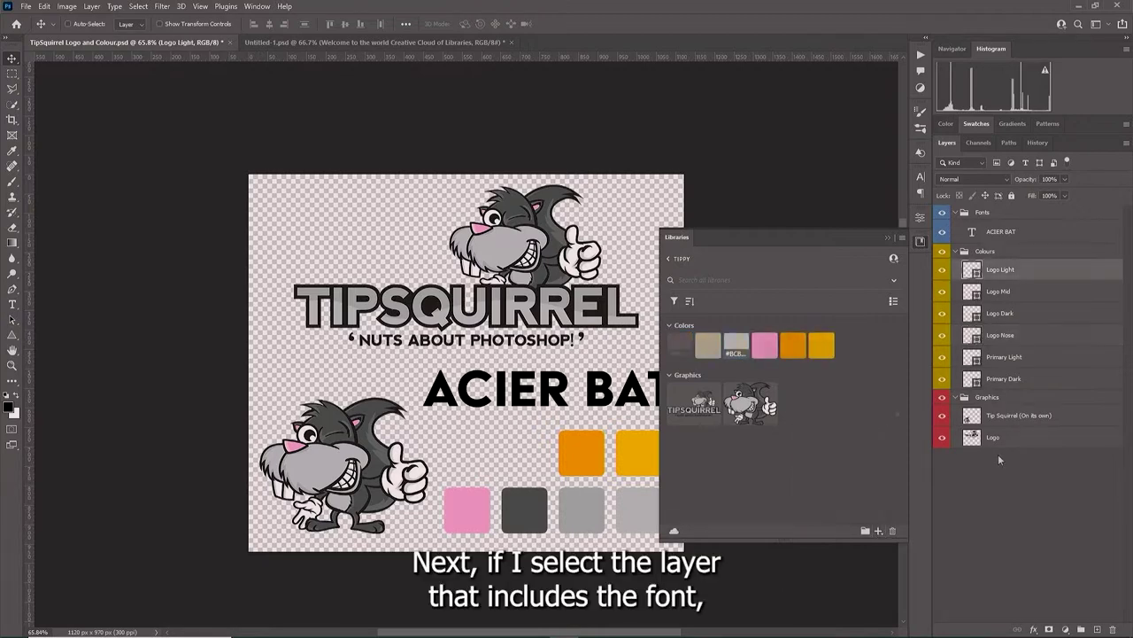
Step: Save the ACIER BAT text's character style to the library and view its details
left_click(1008, 234)
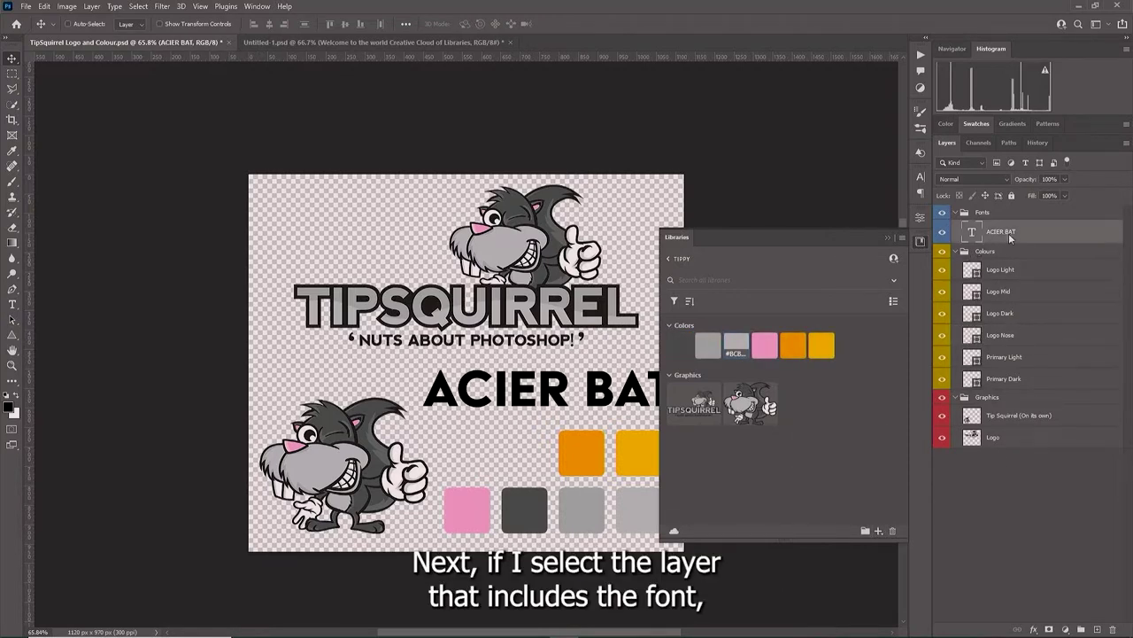
left_click(879, 531)
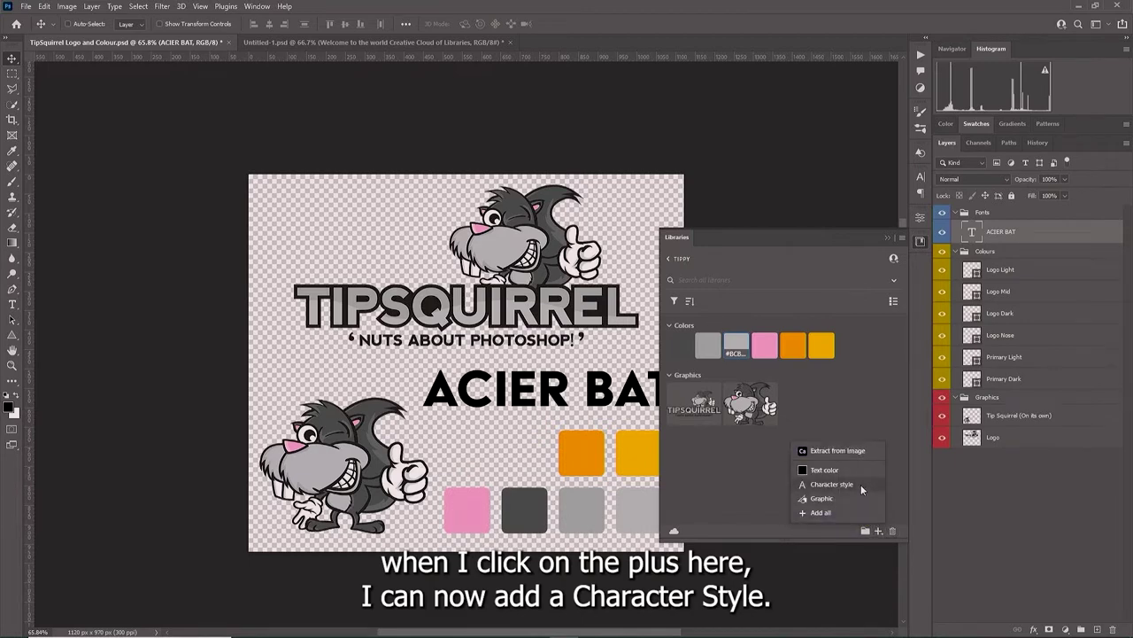
left_click(860, 484)
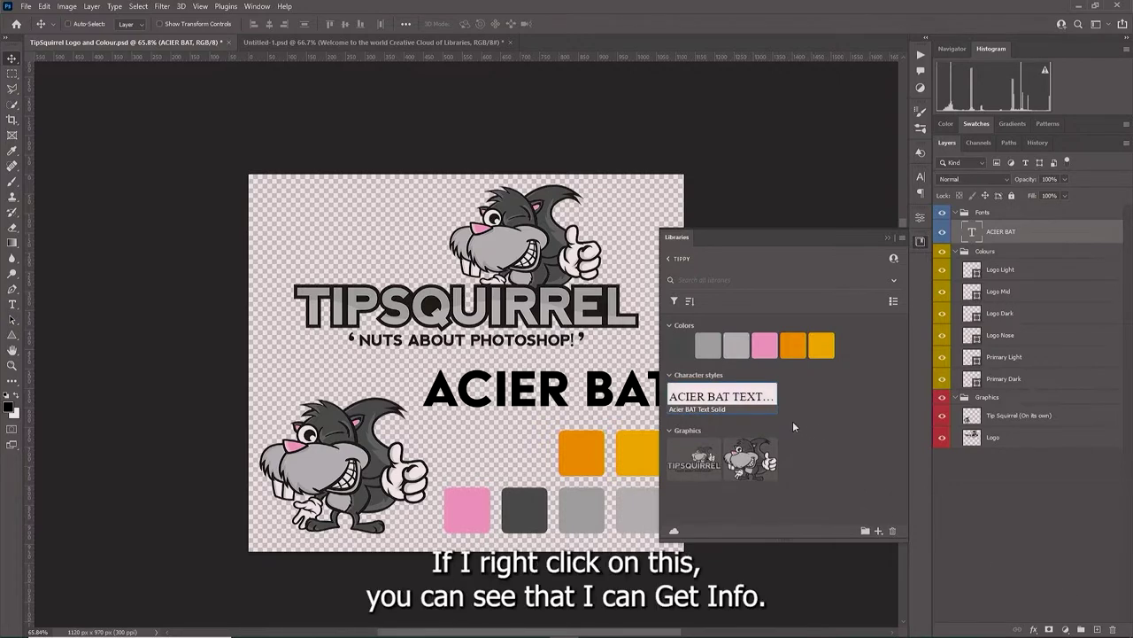
right_click(721, 398)
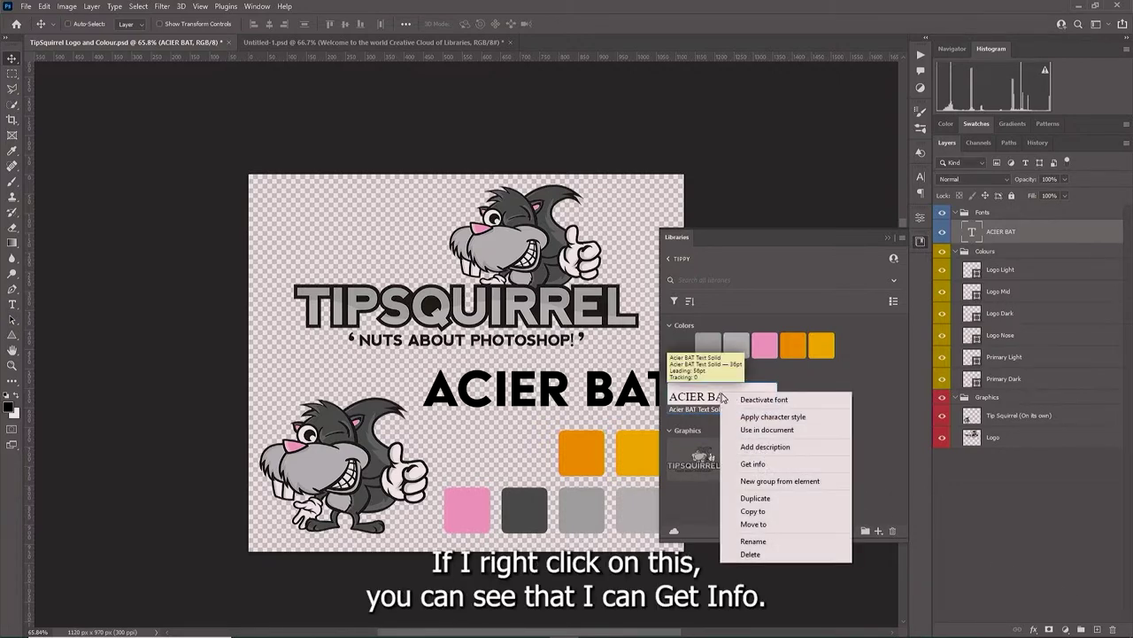
left_click(748, 466)
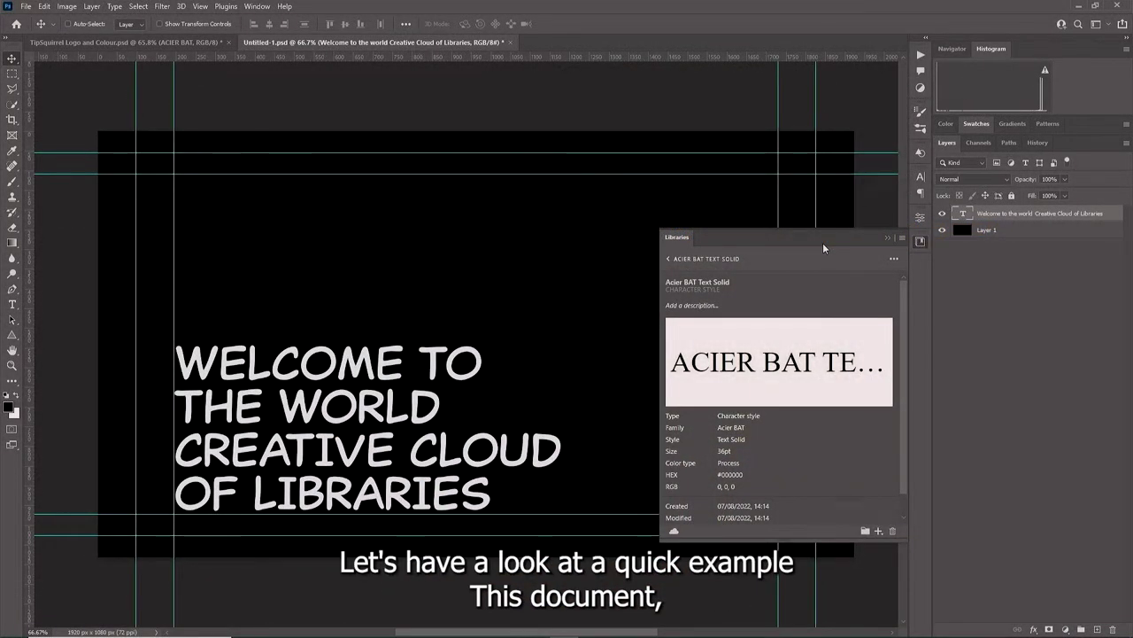
Step: Give the welcome text the Acier BAT Text Solid style and a grey library colour overlay
left_click(668, 260)
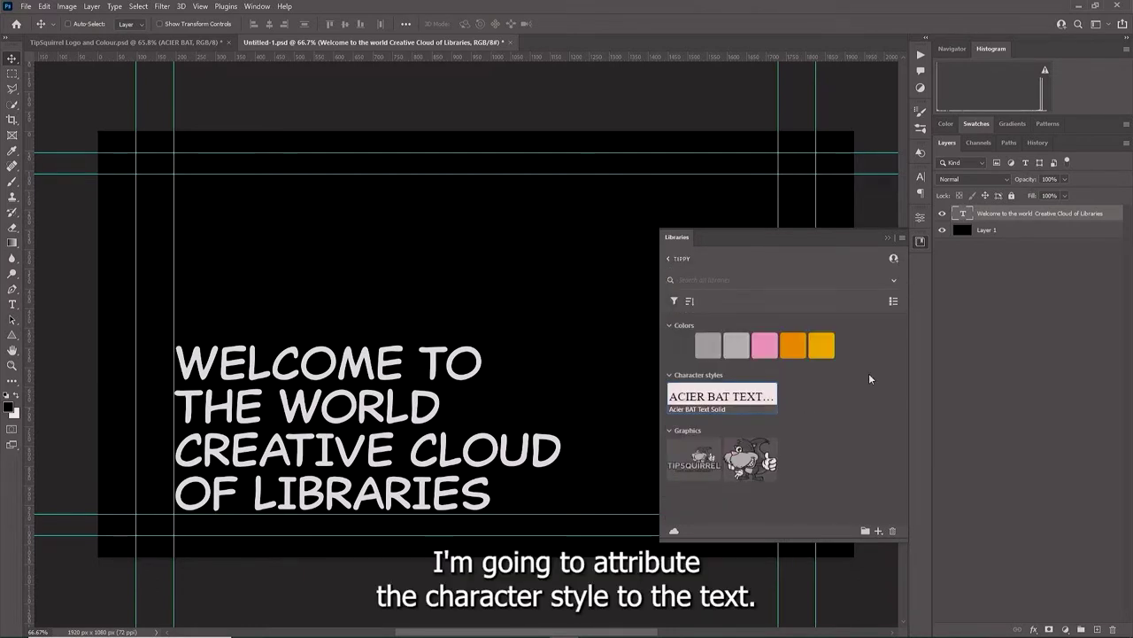
left_click(735, 403)
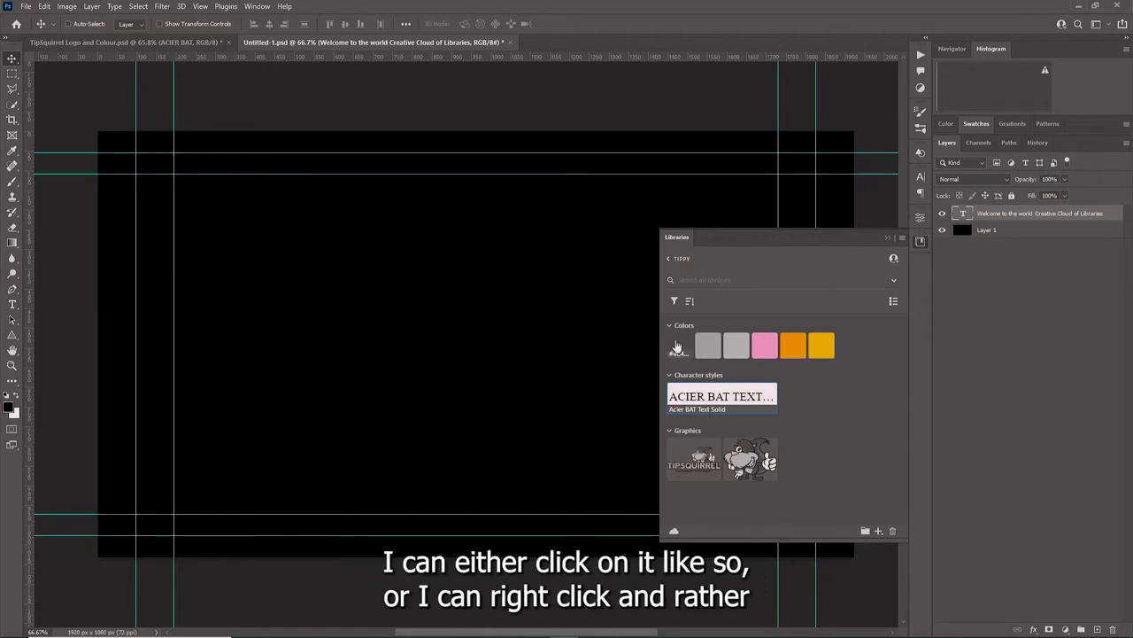
left_click(678, 345)
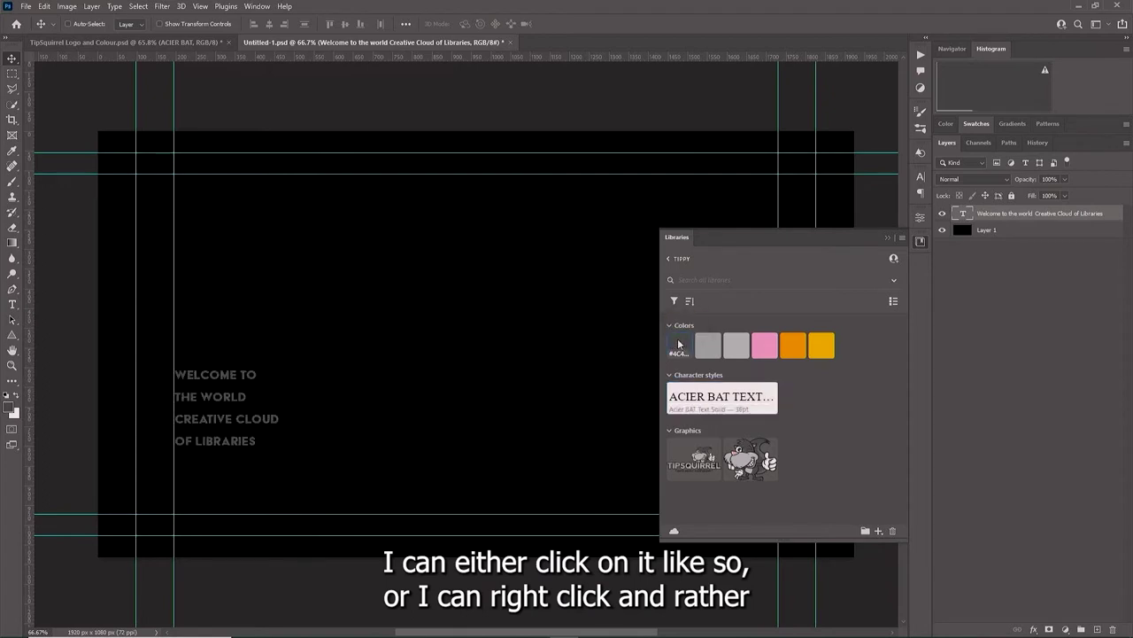
right_click(706, 341)
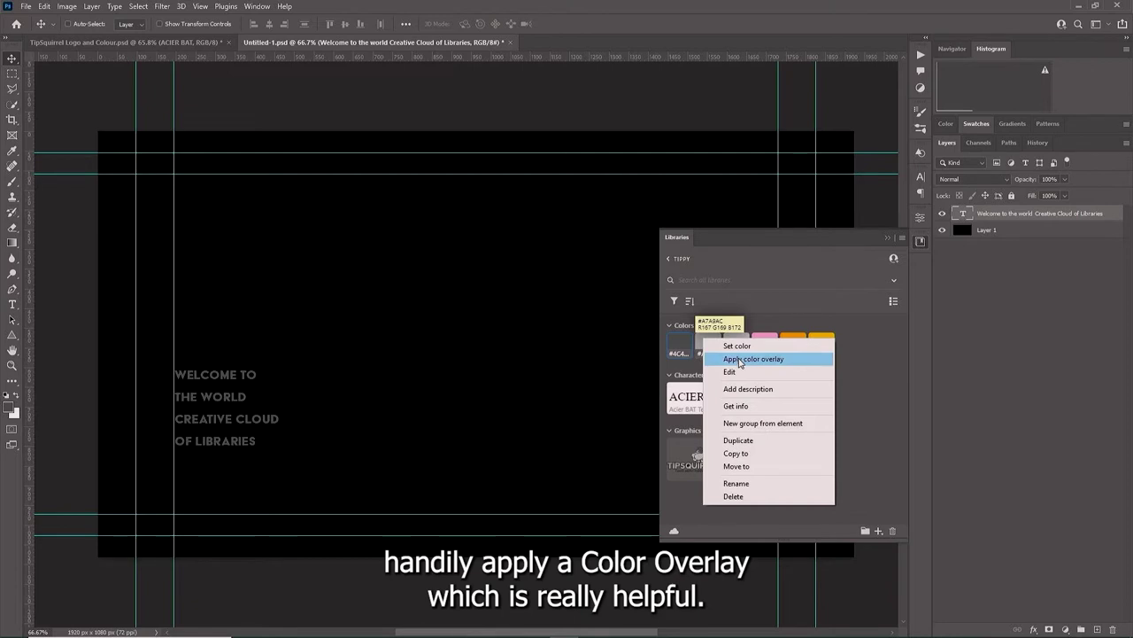
left_click(740, 361)
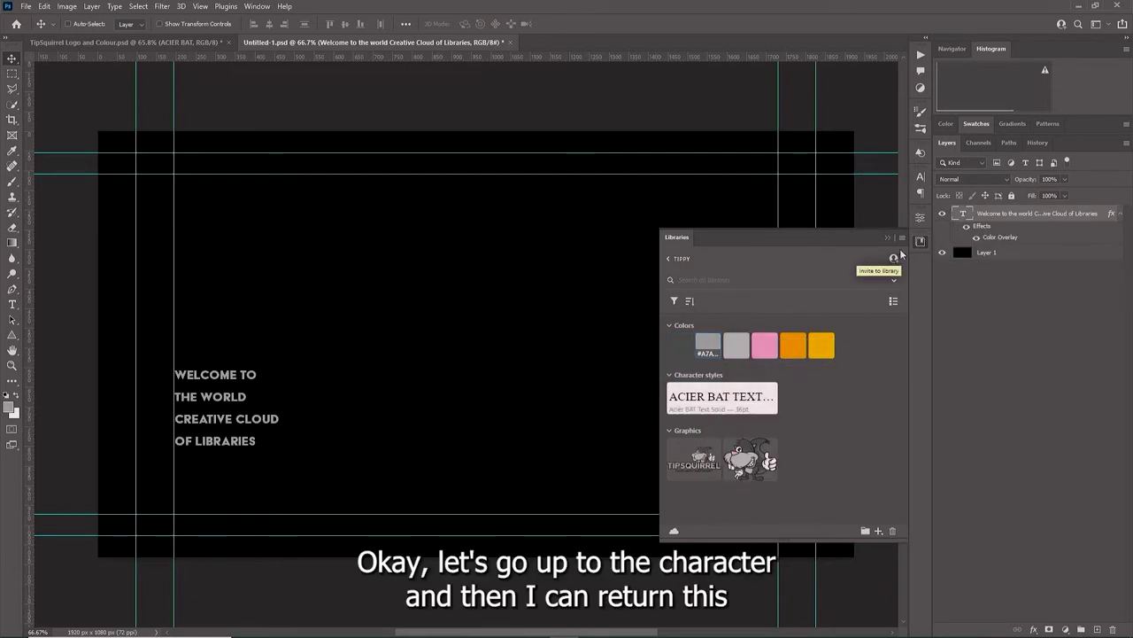
Step: Set the welcome text's size and leading both to 110 pt in the Character panel
left_click(920, 179)
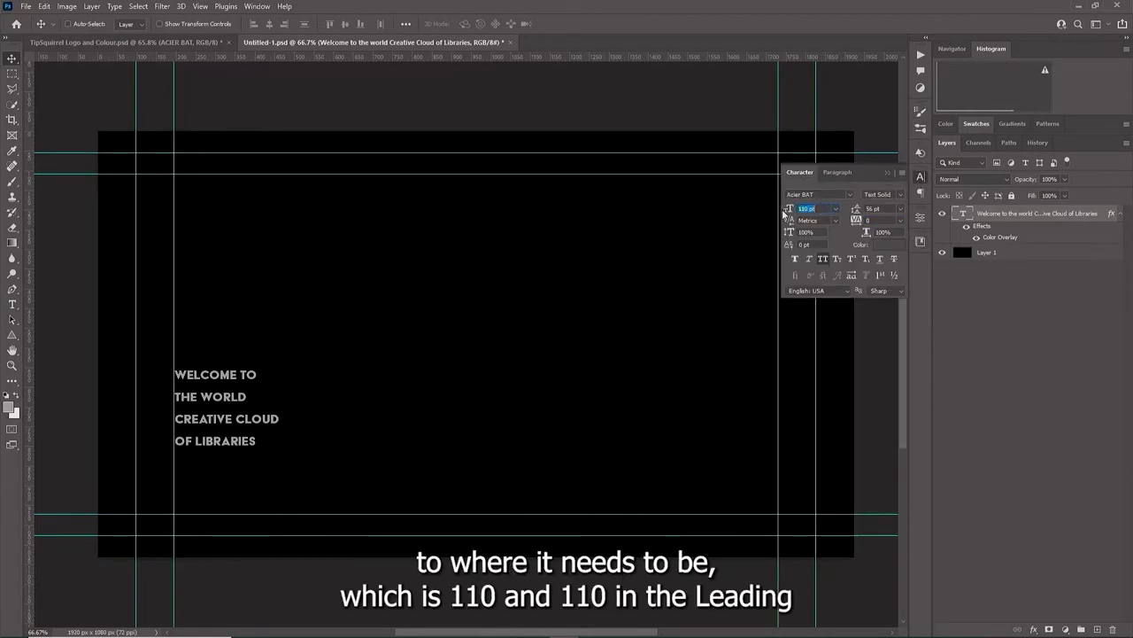
key("Tab")
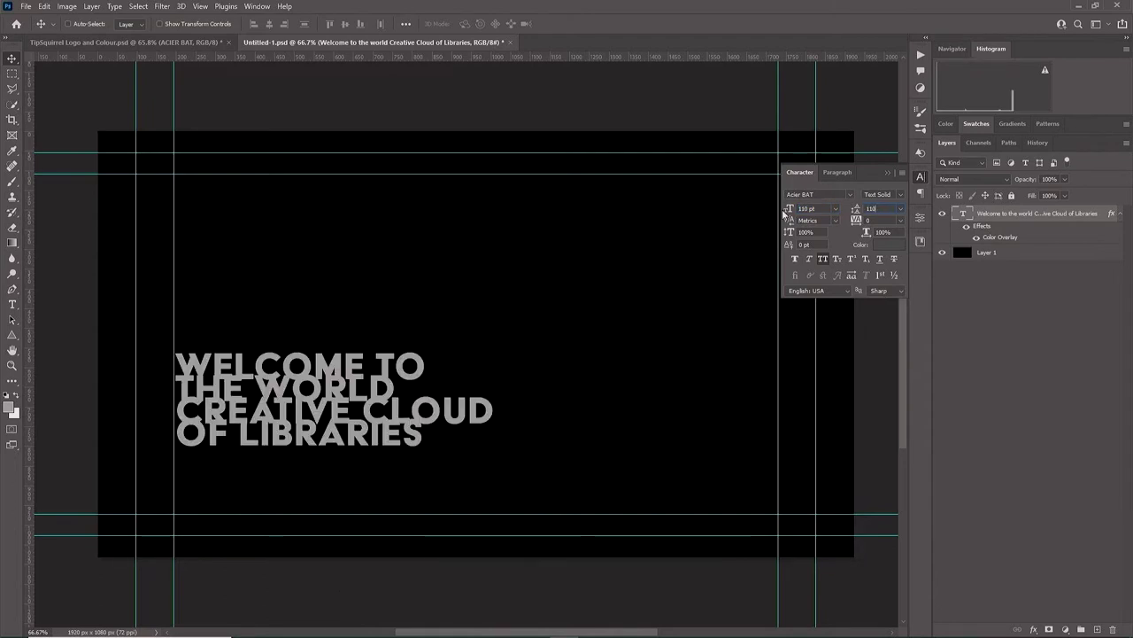
key("Tab")
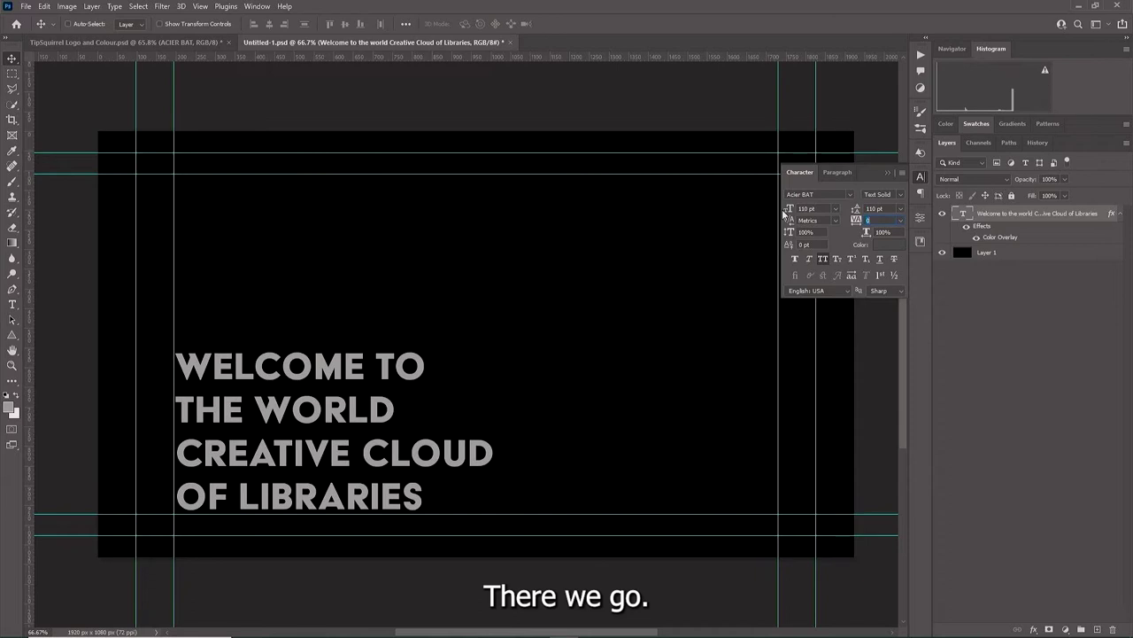
left_click(919, 243)
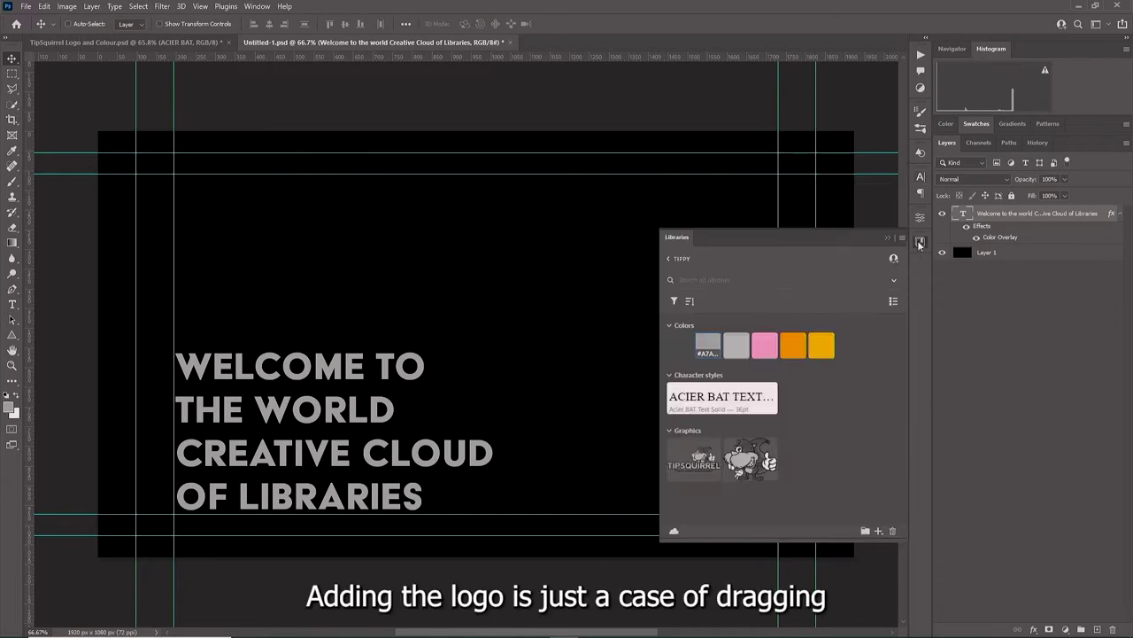
Step: Place the library Logo graphic on the cover, scale it to about 339% and move it top right
left_click_drag(706, 466, 746, 196)
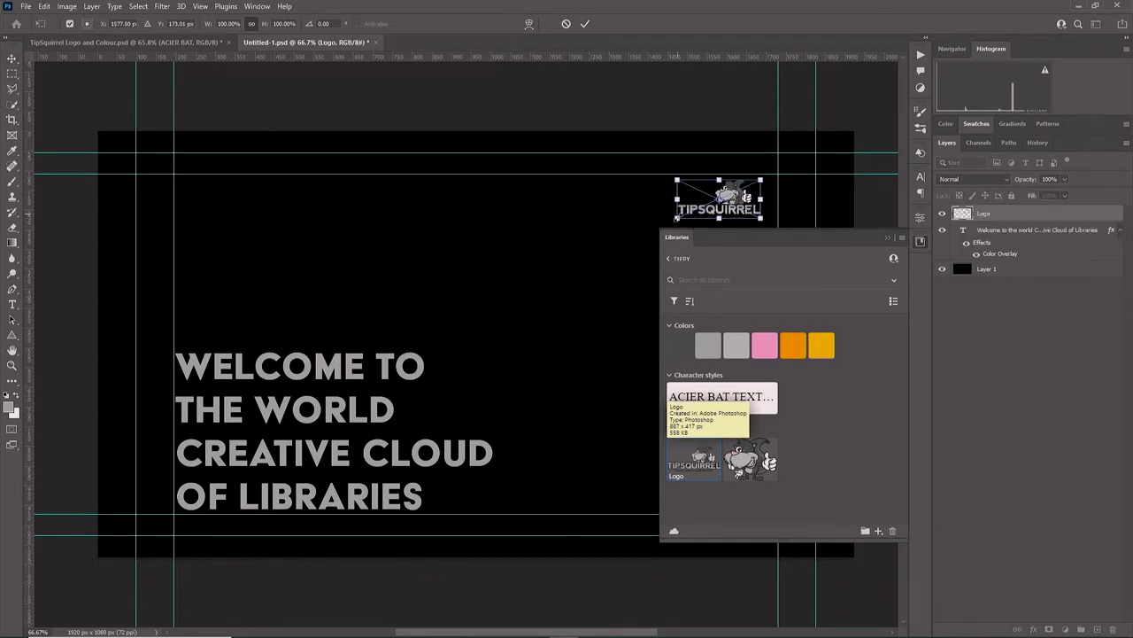
left_click_drag(677, 218, 496, 327)
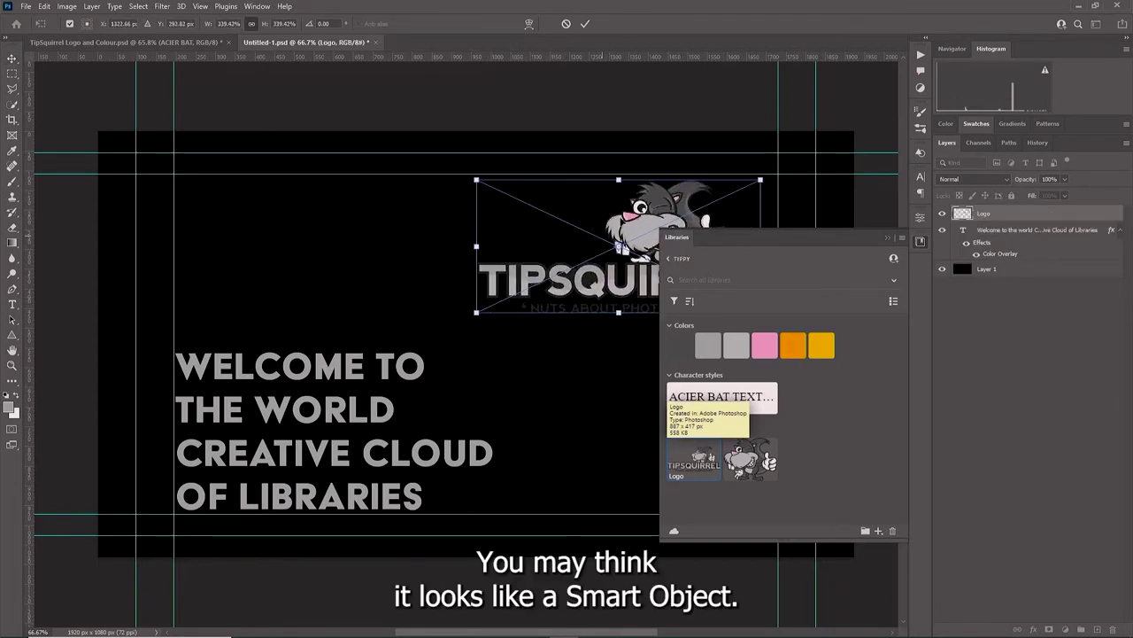
mouse_move(575, 266)
left_mouse_down()
mouse_move(618, 263)
mouse_move(592, 259)
left_mouse_up()
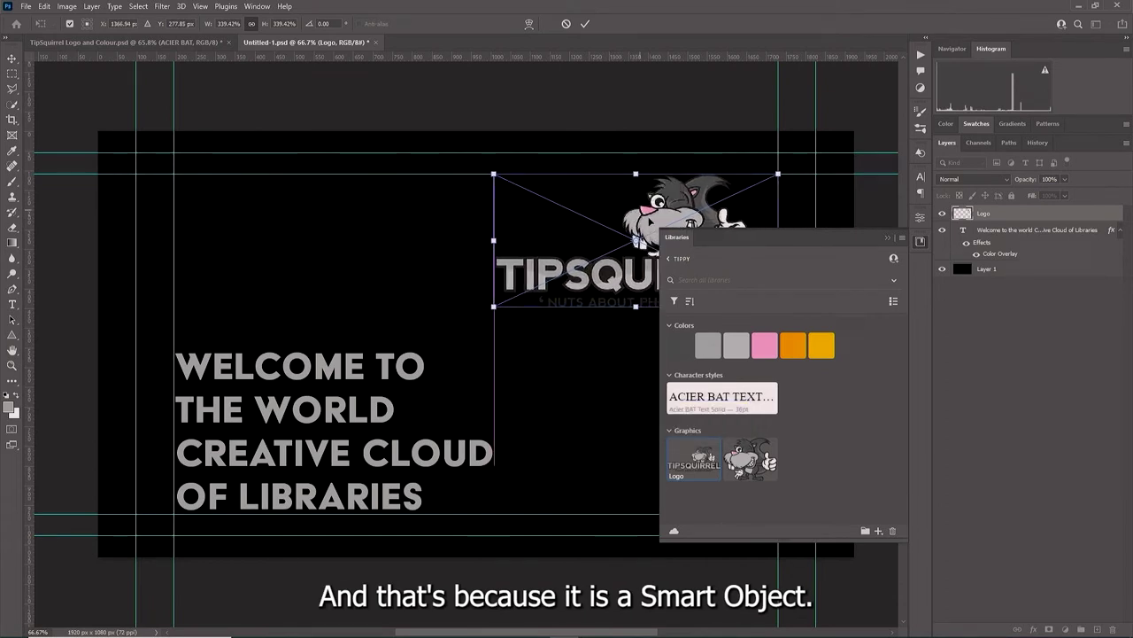
left_click(585, 25)
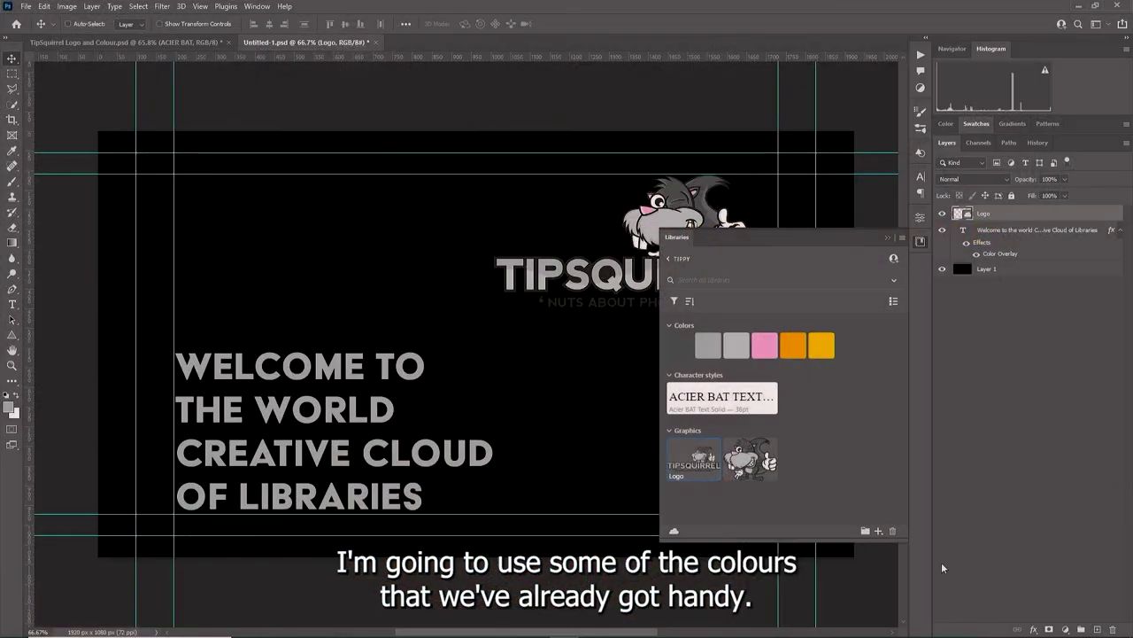
Step: Load the library's light grey as foreground and dark grey as background colour
left_click(679, 345)
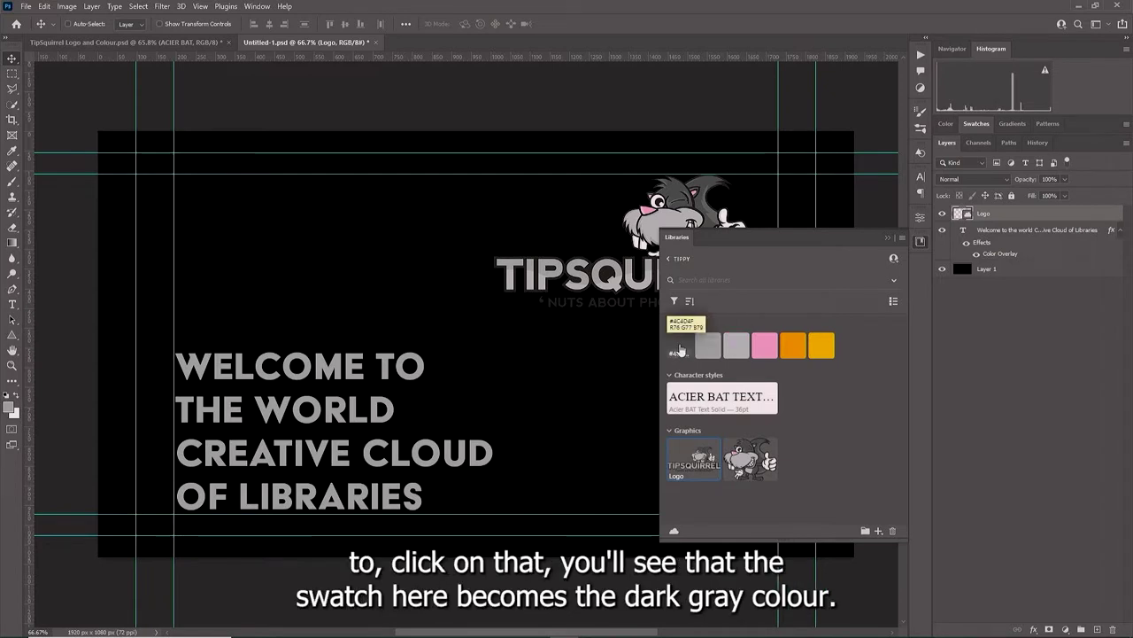
left_click(679, 347)
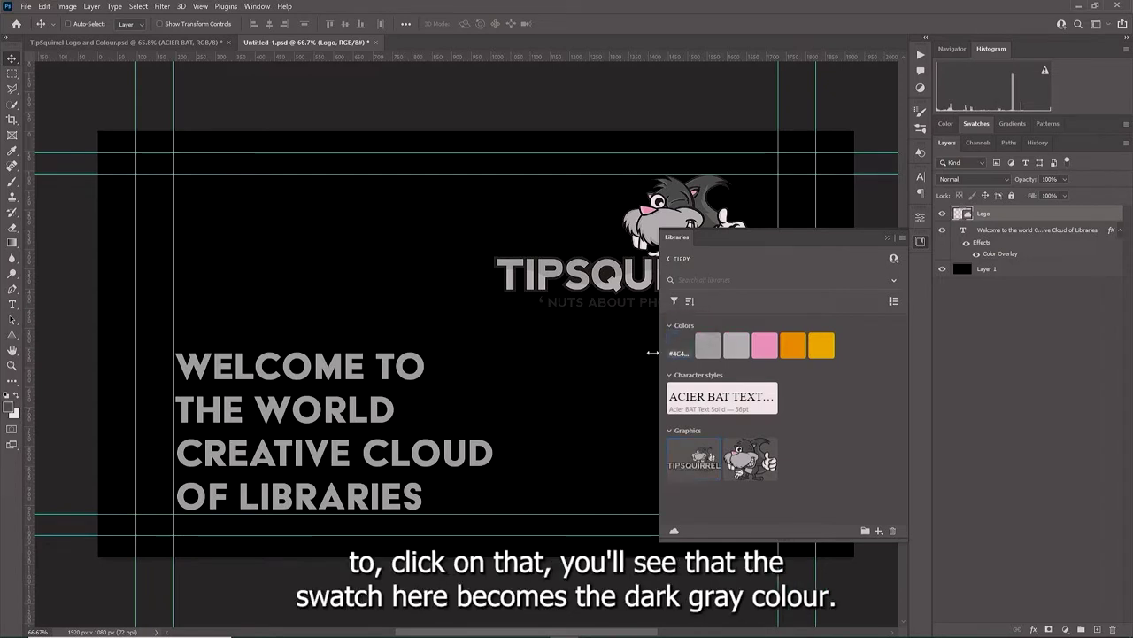
left_click(16, 395)
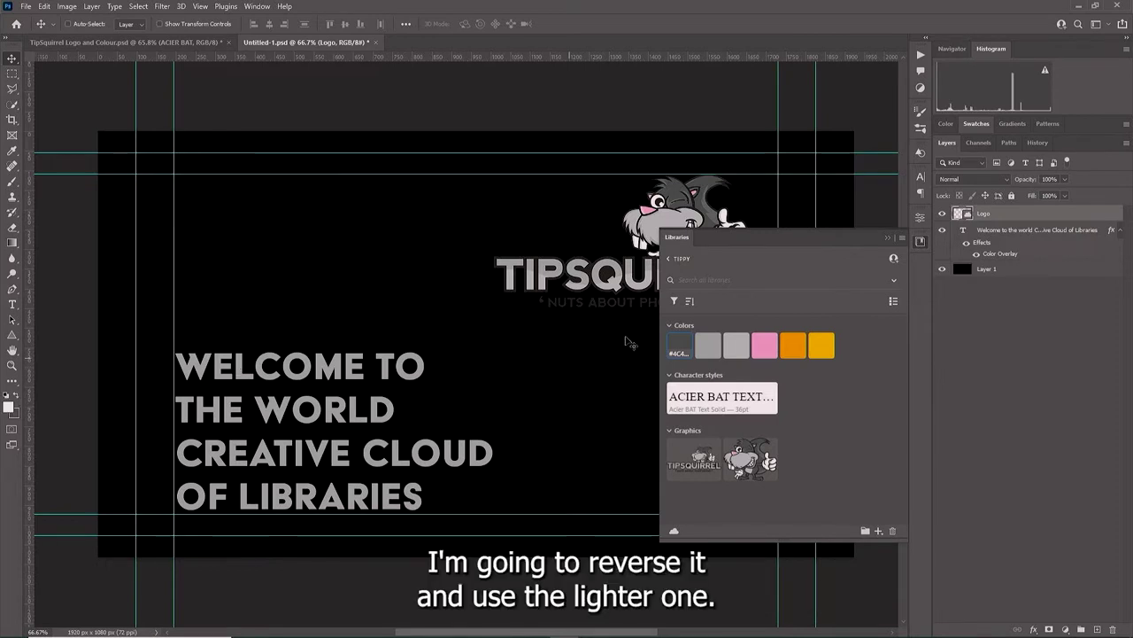
left_click(733, 345)
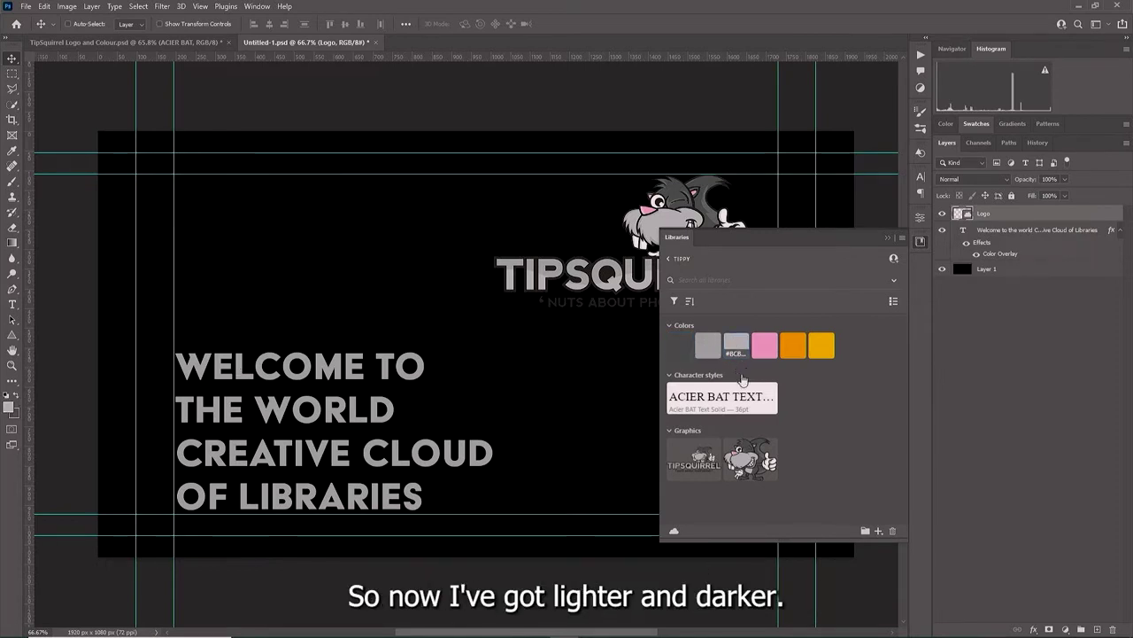
Step: Draw a radial grey gradient across the whole canvas on a new Layer 2
left_click(12, 242)
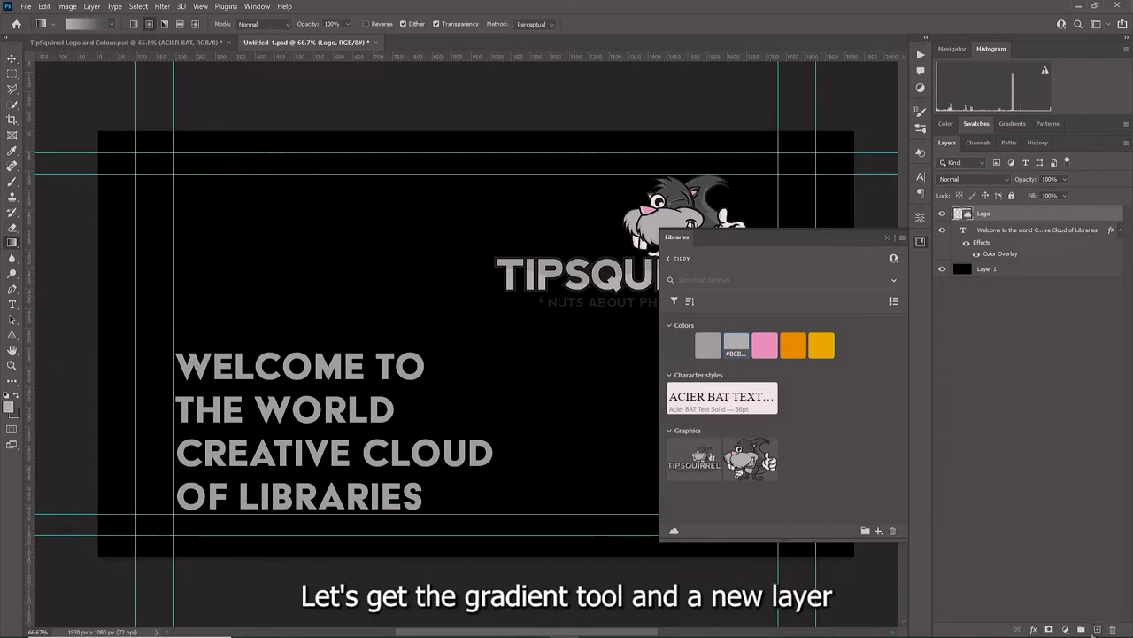
left_click(1097, 629)
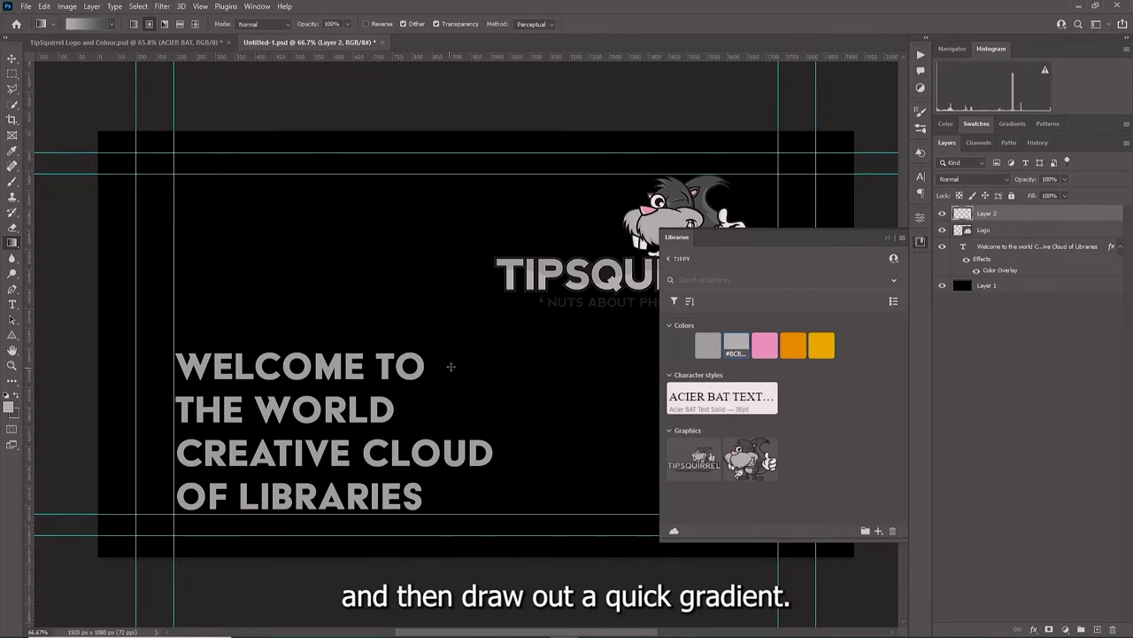
left_click_drag(451, 367, 777, 159)
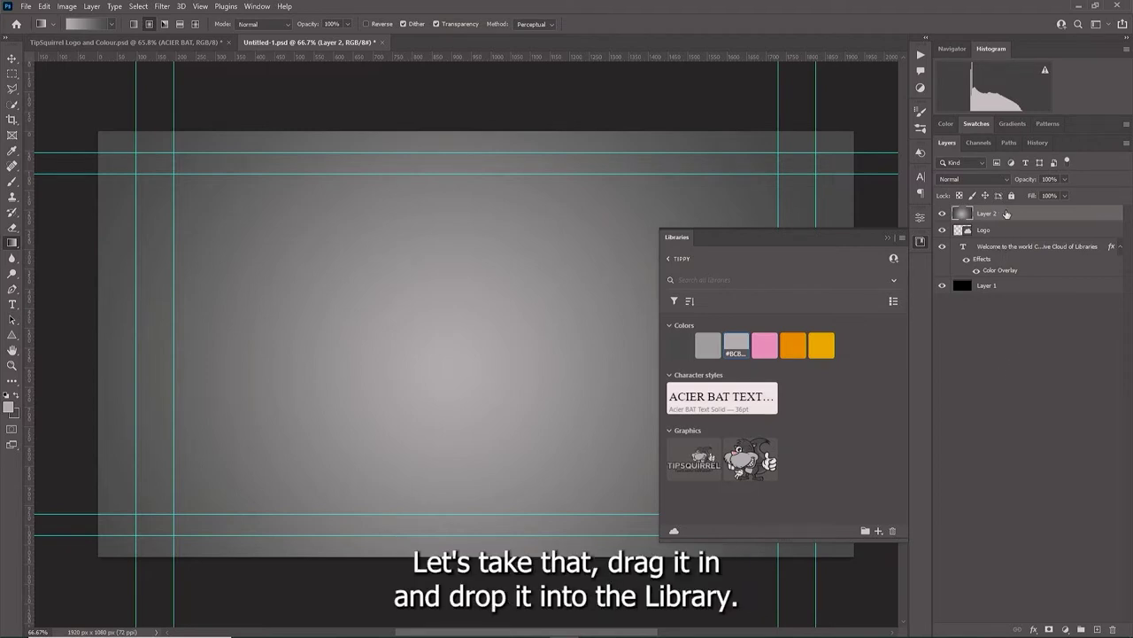
Step: Save Layer 2 to the TIPPY library as a graphic renamed 'BG Grad'
left_click_drag(1006, 213, 786, 412)
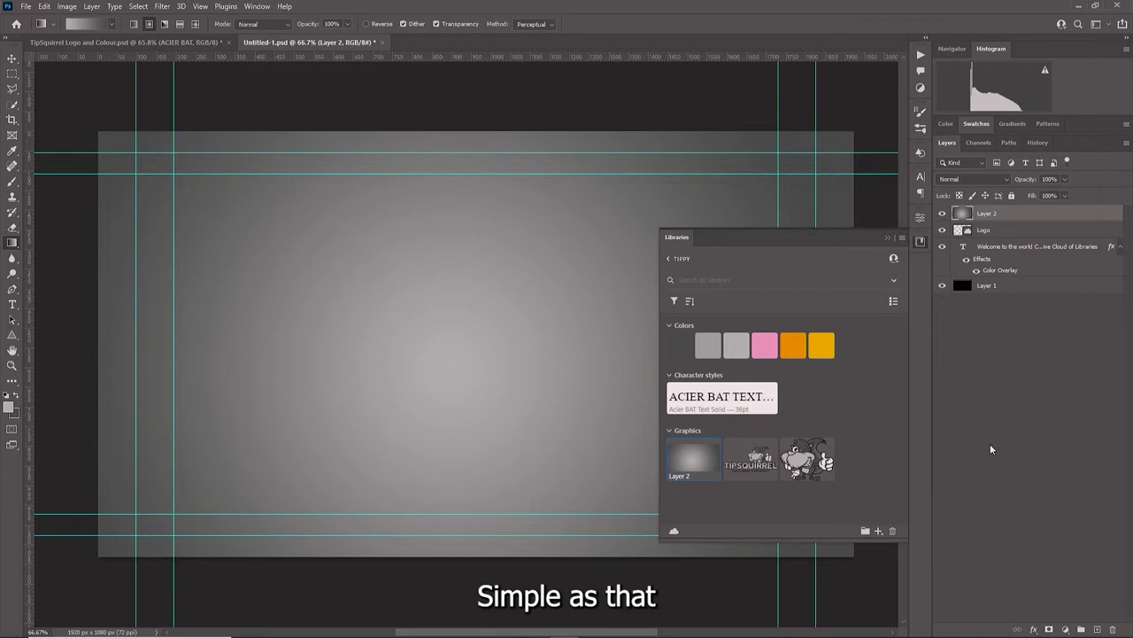
double_click(681, 478)
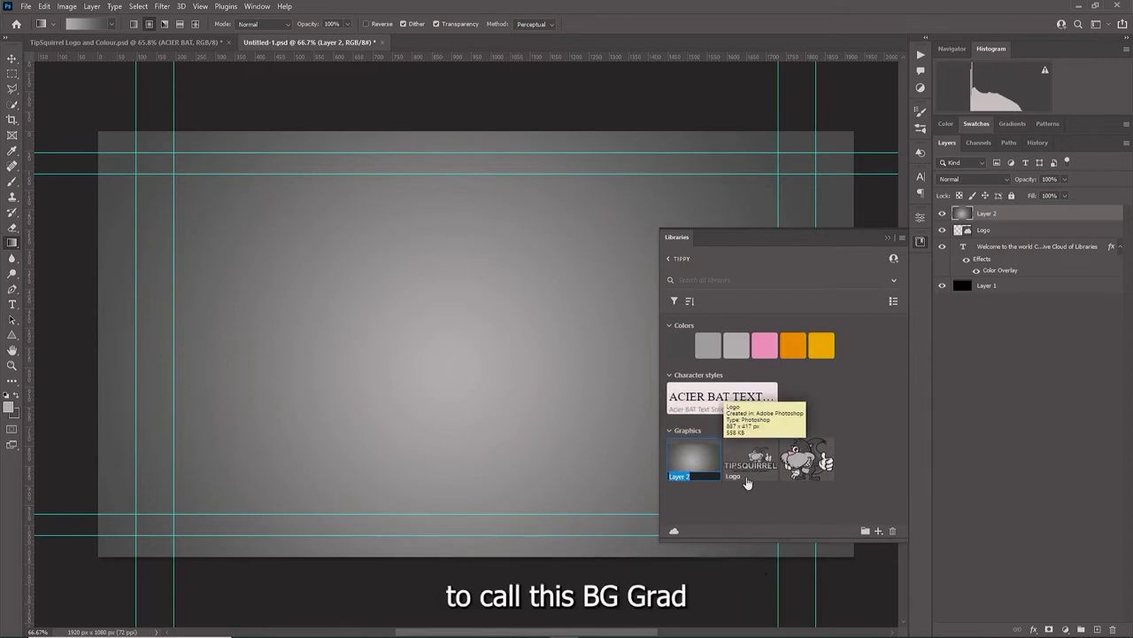
type("BG Ga")
key("Return")
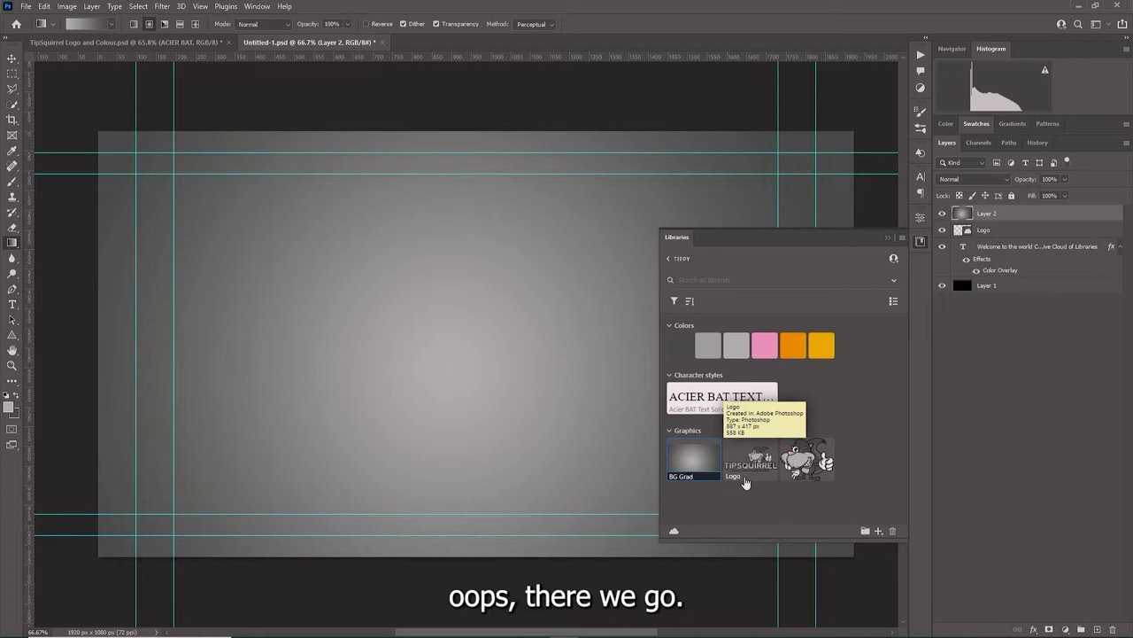
key("Tab")
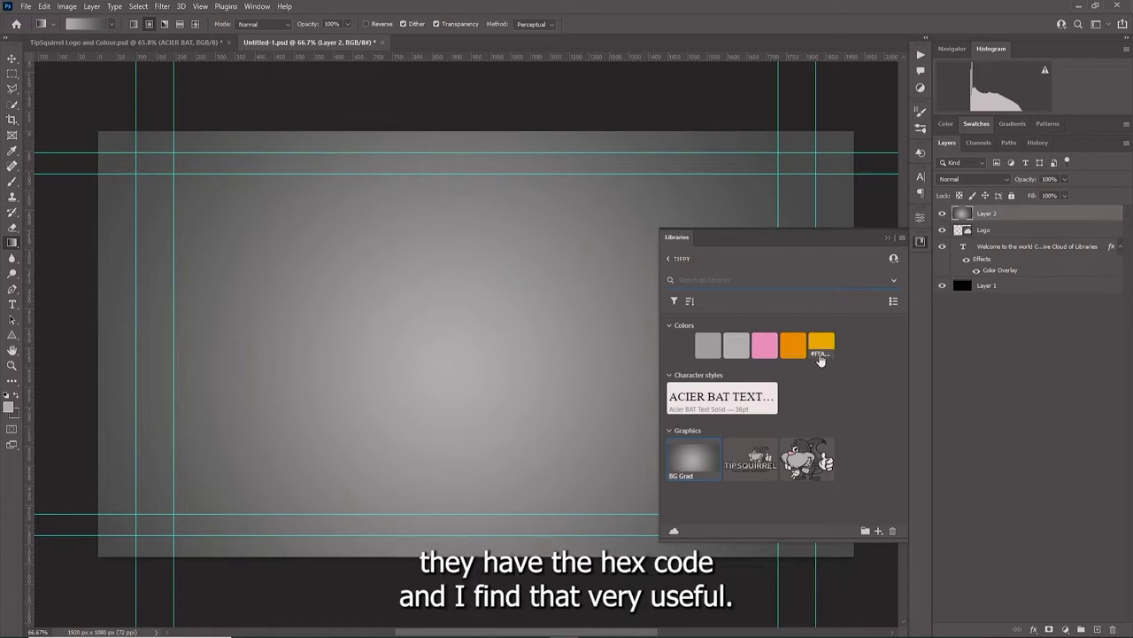
mouse_move(821, 359)
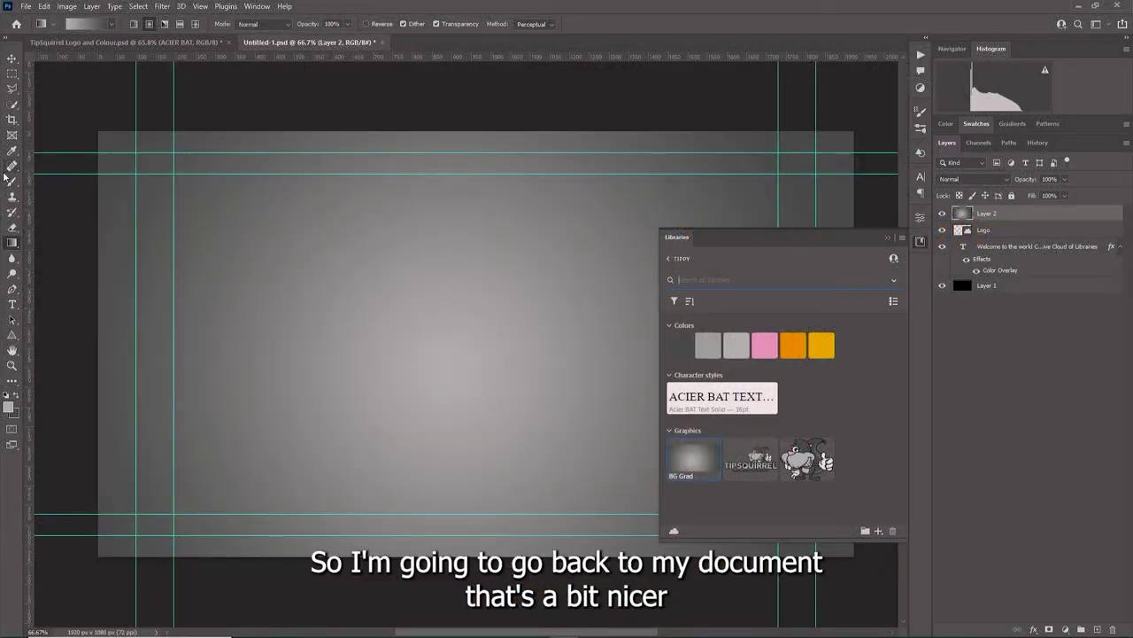
Step: In TipSquirrel Logo and Colour.psd, group library items by custom group, sorted by name
left_click(75, 45)
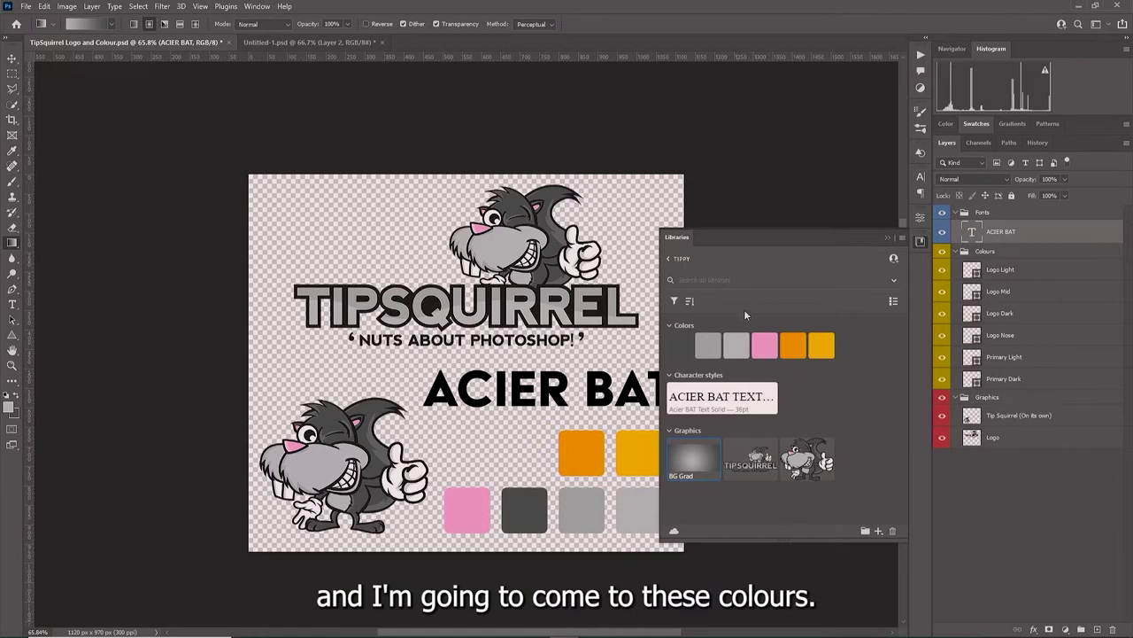
left_click(690, 302)
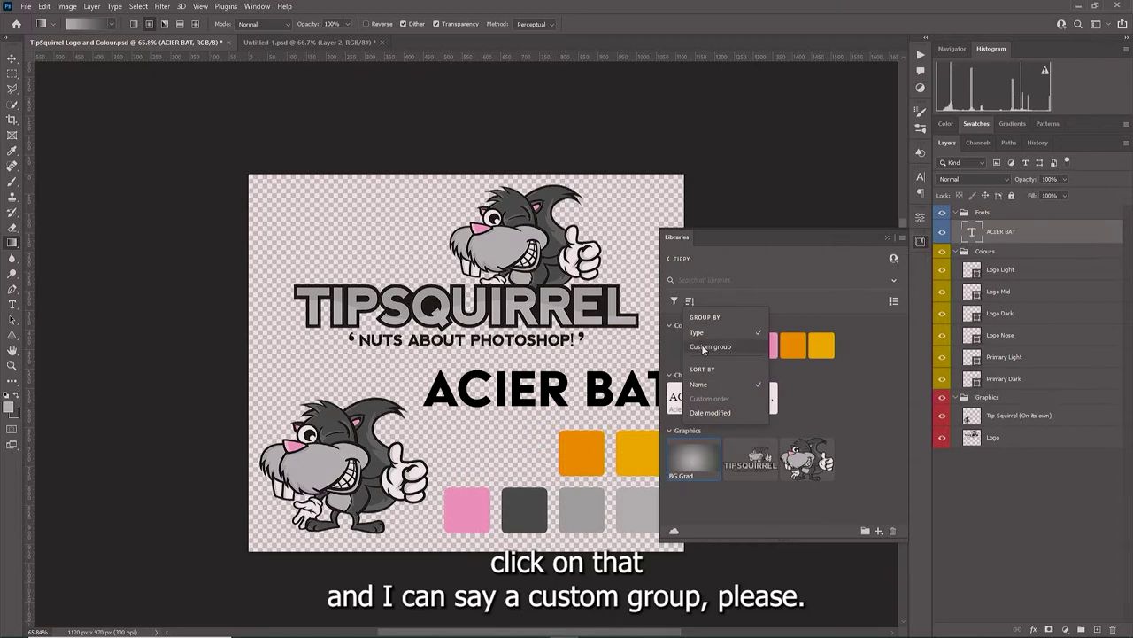
left_click(704, 348)
left_click(690, 302)
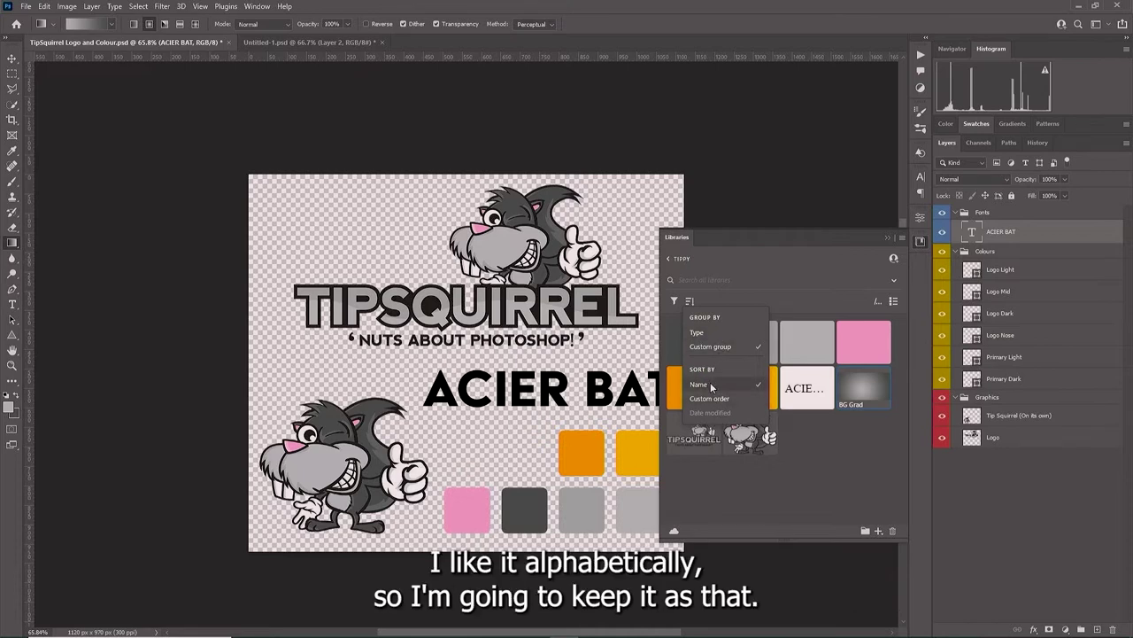
left_click(744, 268)
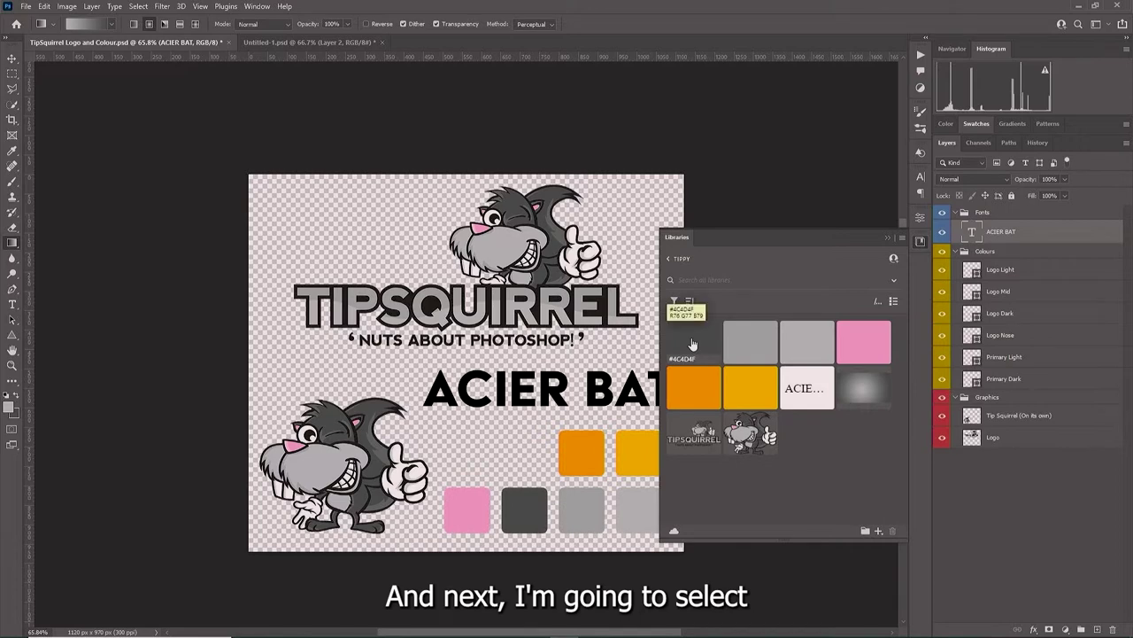
Step: Gather the six swatches, dark grey through yellow, into a new group named 'Colour'
left_click(717, 352)
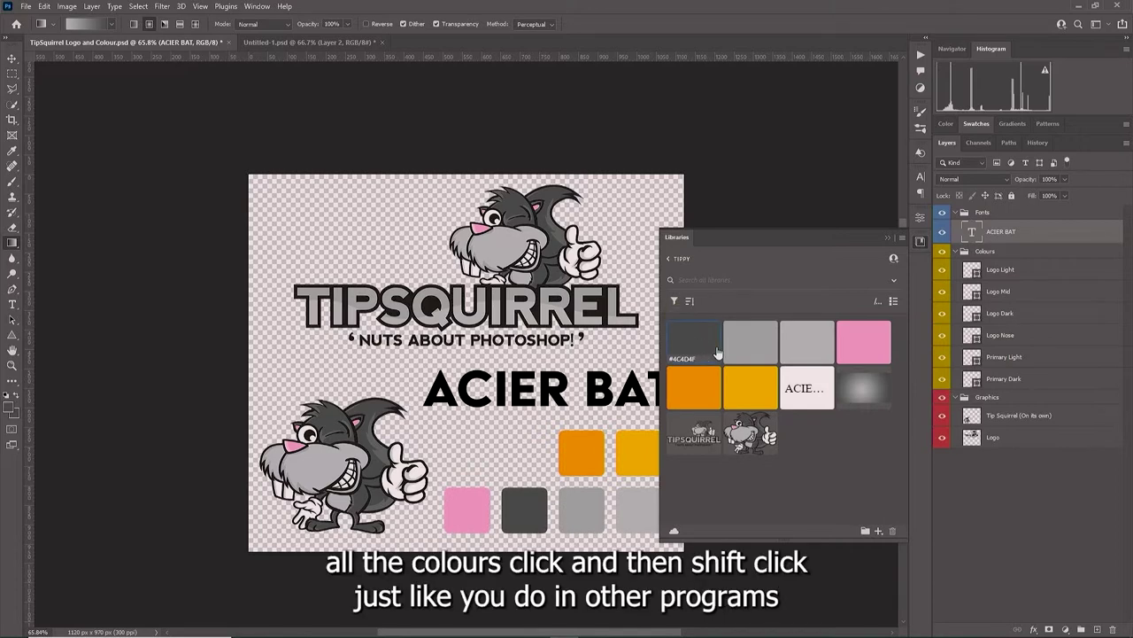
left_click(750, 388, "shift")
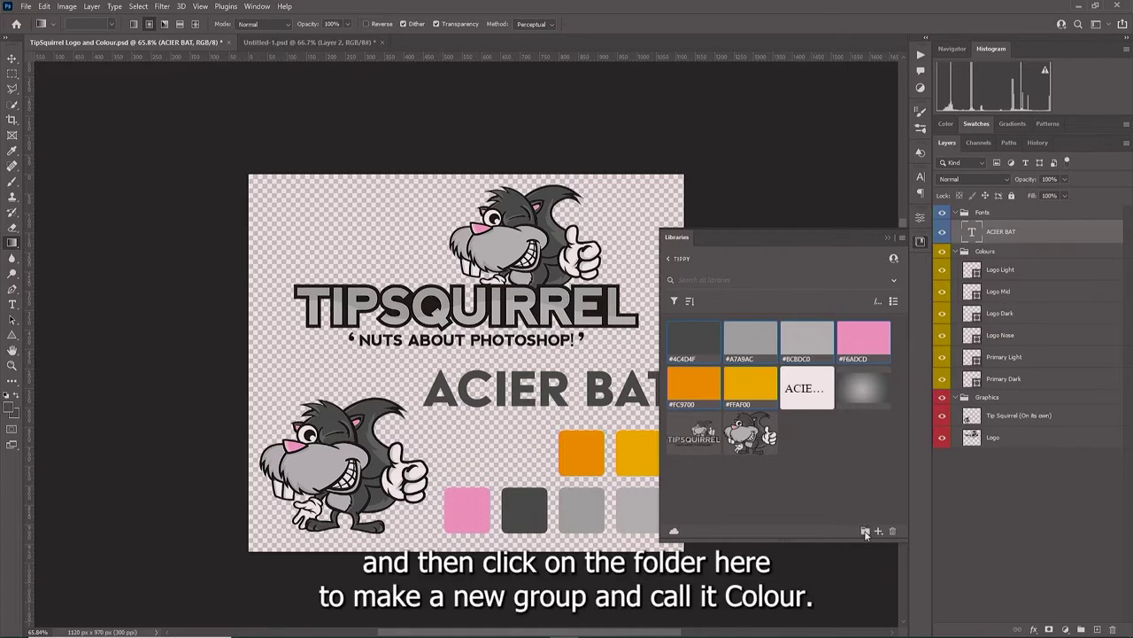
left_click(865, 531)
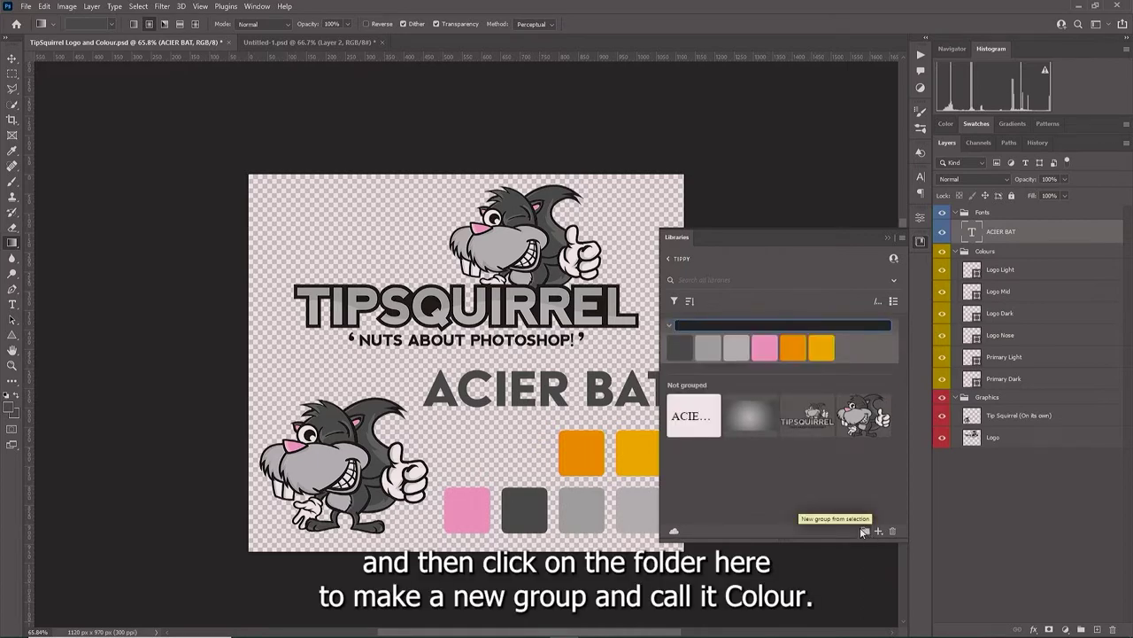
type("Colour")
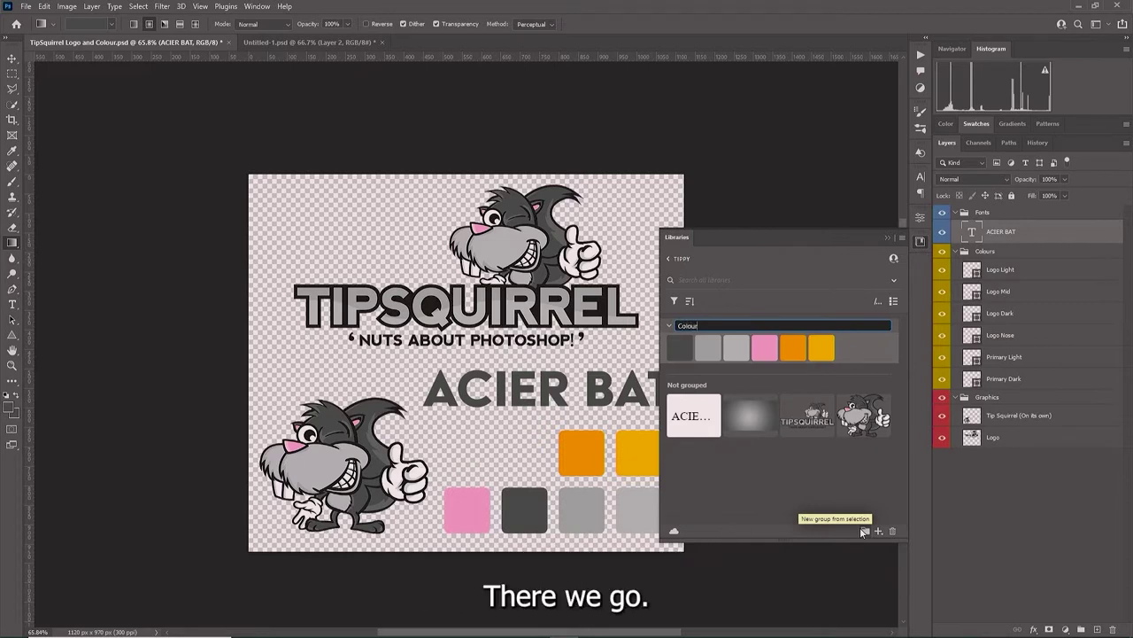
key("Tab")
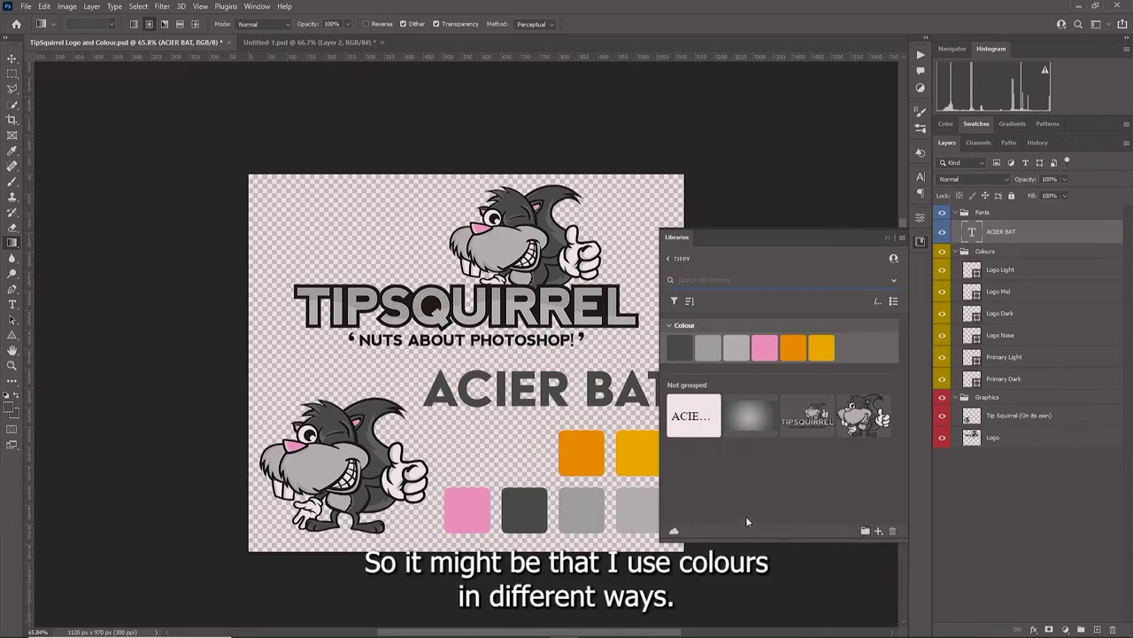
Step: Nest the dark grey, two light greys and pink swatches in a new 'Secondary Colour' group
left_click(673, 352)
left_click(769, 346, "shift")
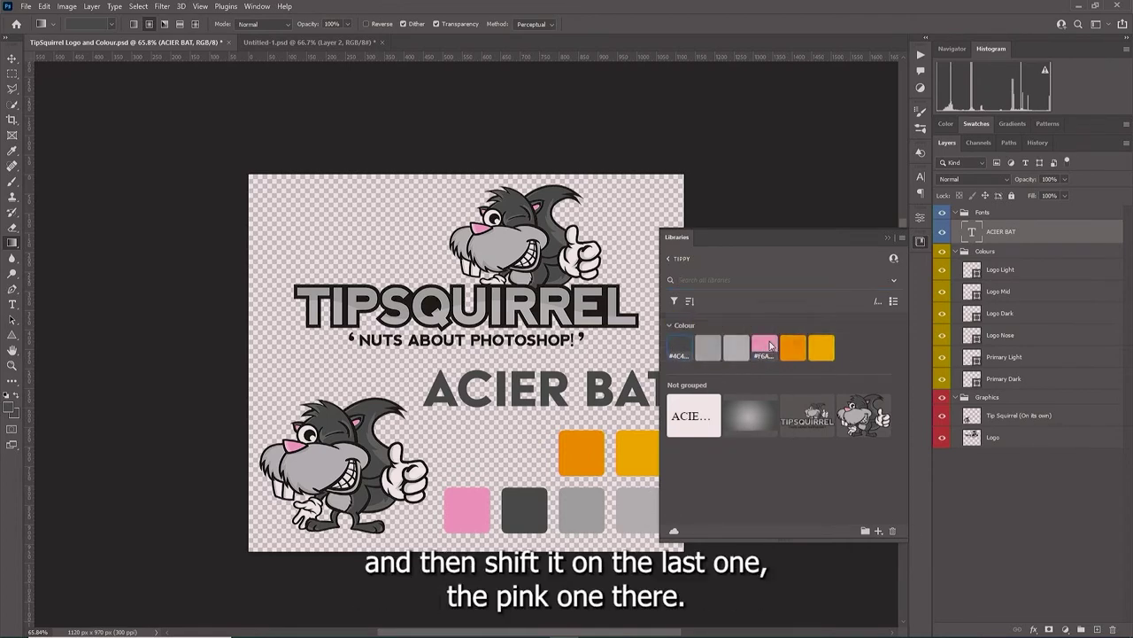
left_click(769, 347, "shift")
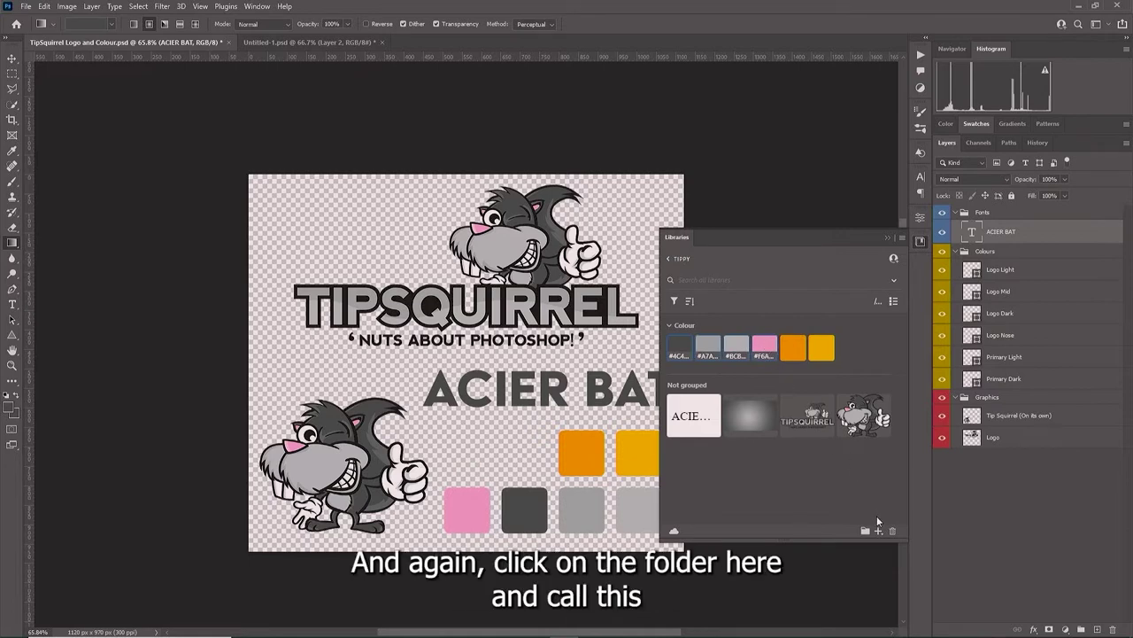
left_click(864, 531)
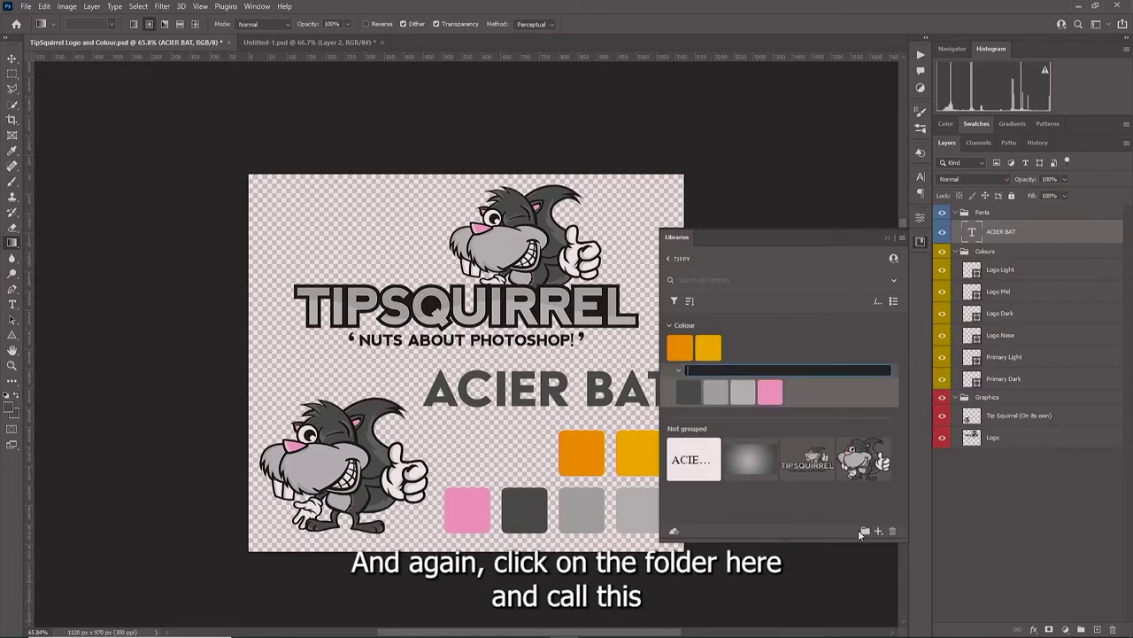
type("Sec")
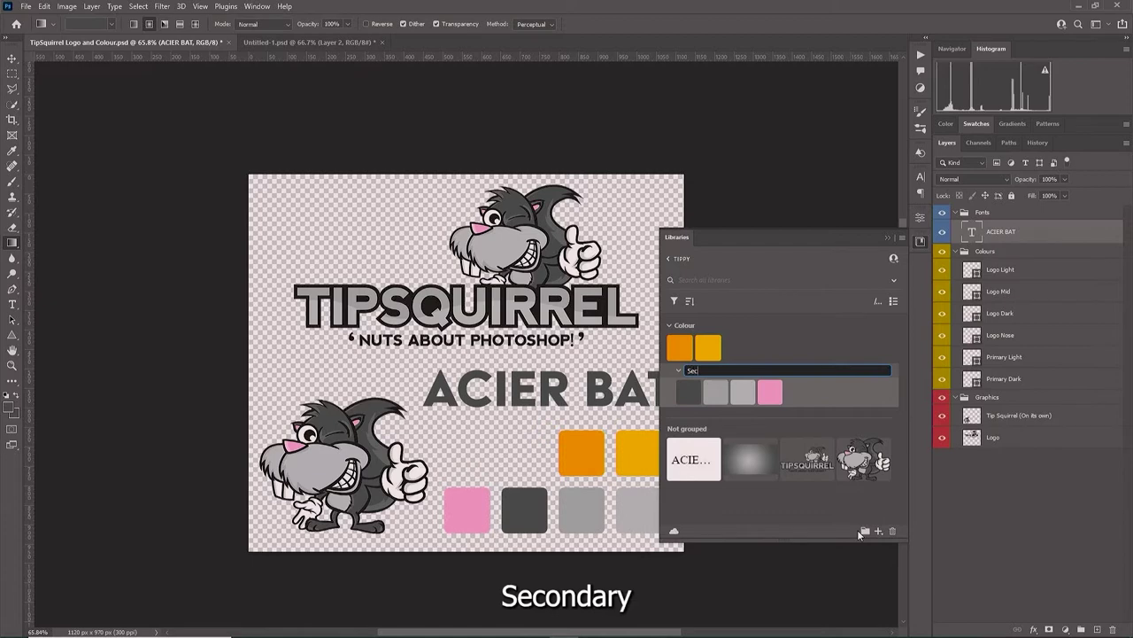
type("ondary")
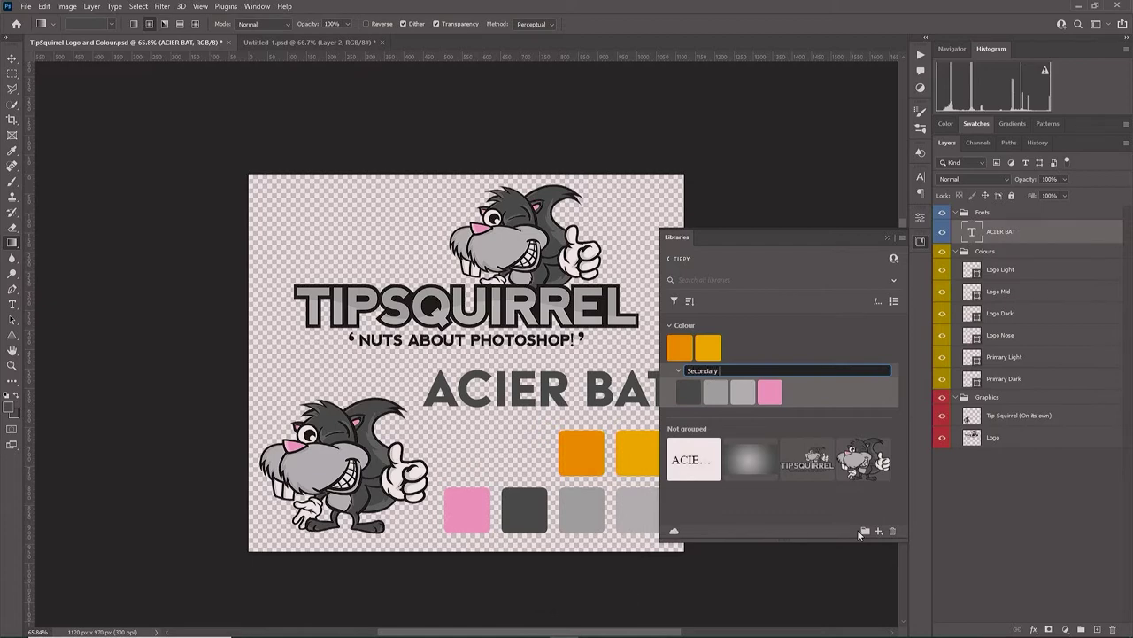
type(" Colour")
key("Tab")
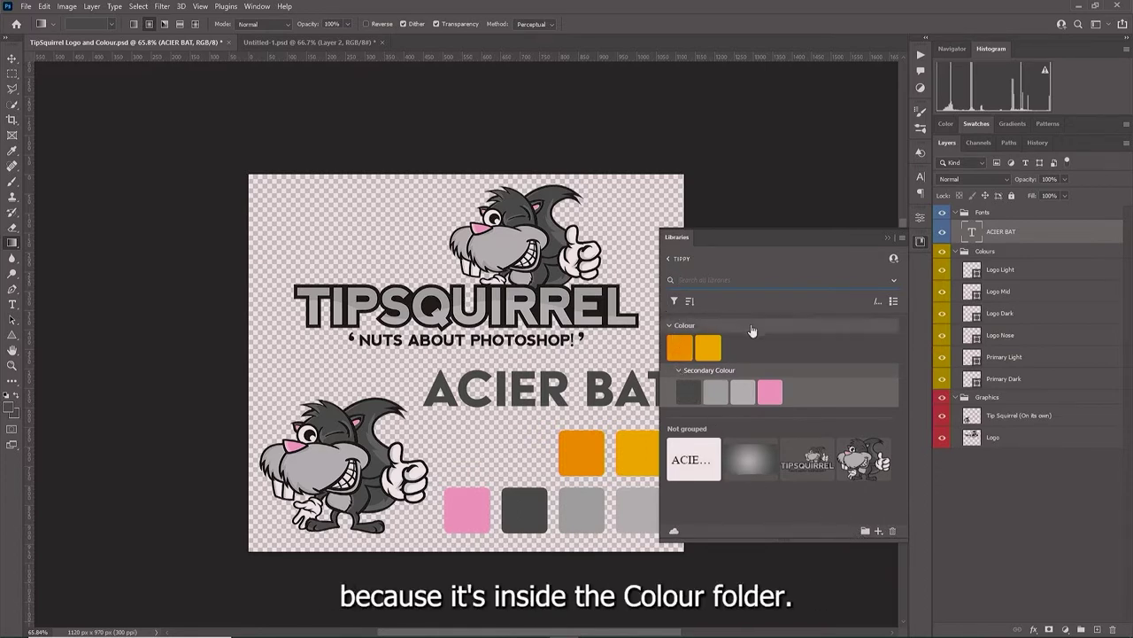
Step: Collapse and re-expand the Colour groups, then switch the library to Group by Type
left_click(678, 370)
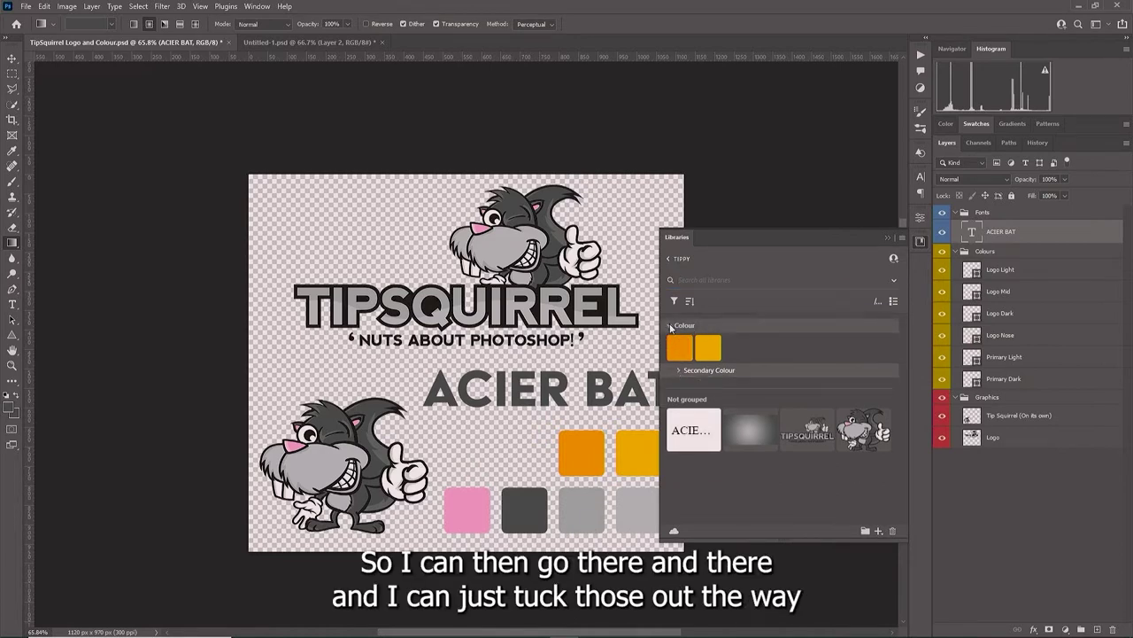
left_click(670, 327)
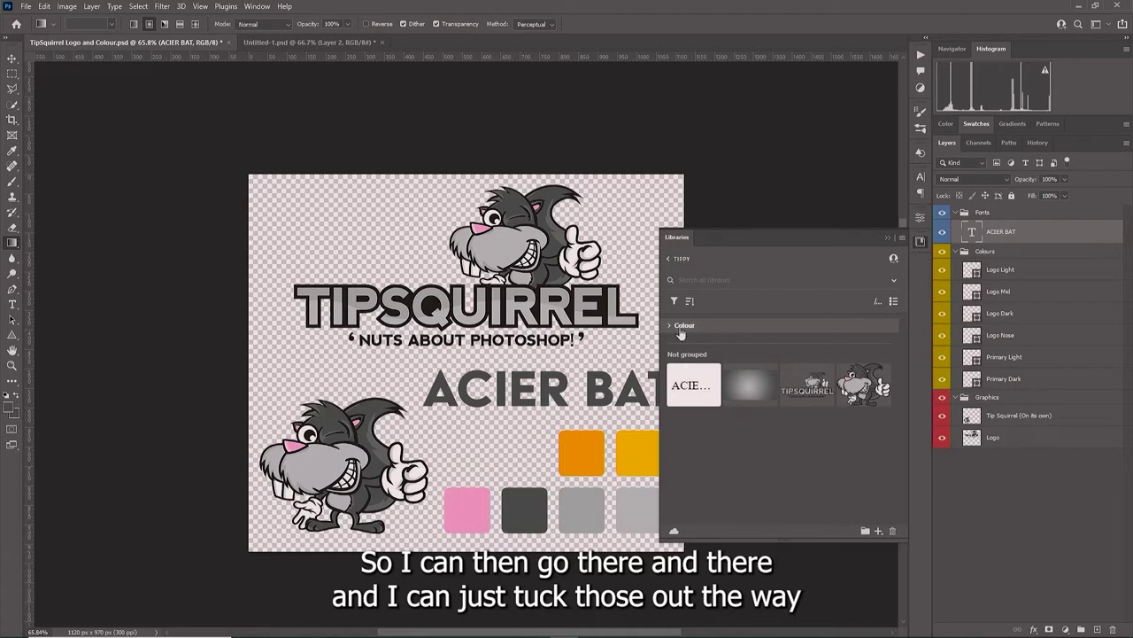
left_click(680, 328)
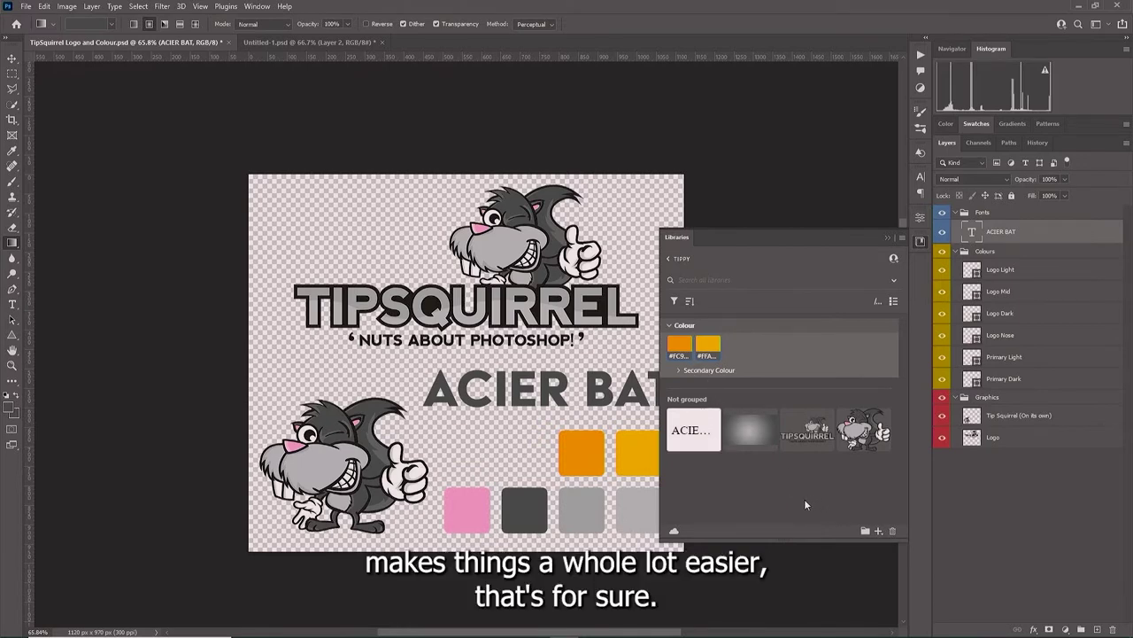
left_click(690, 301)
left_click(699, 333)
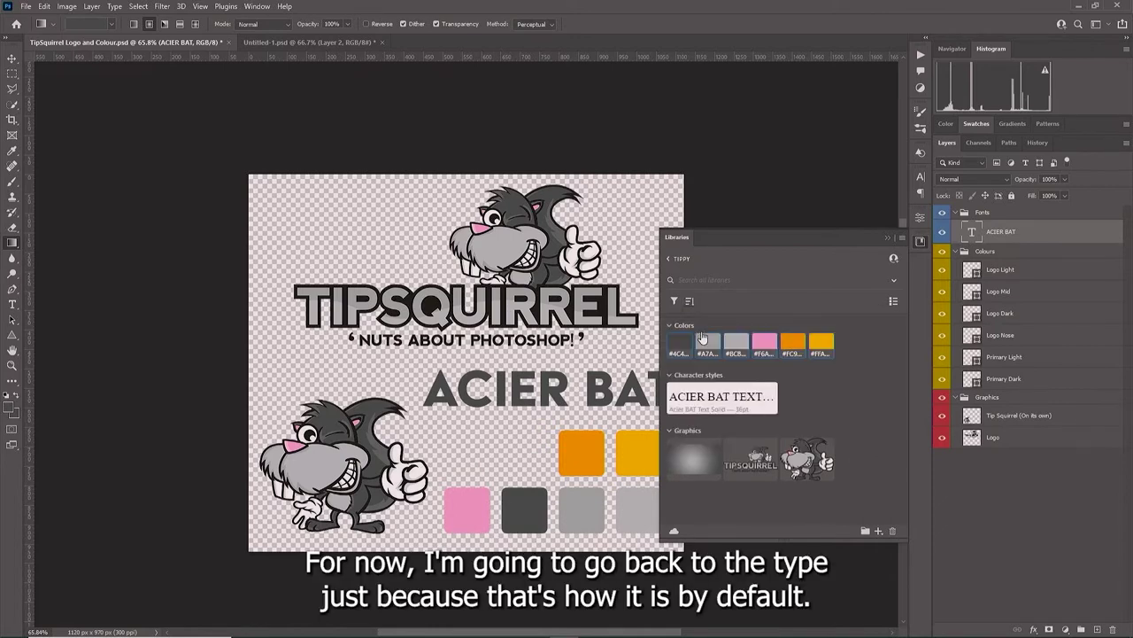